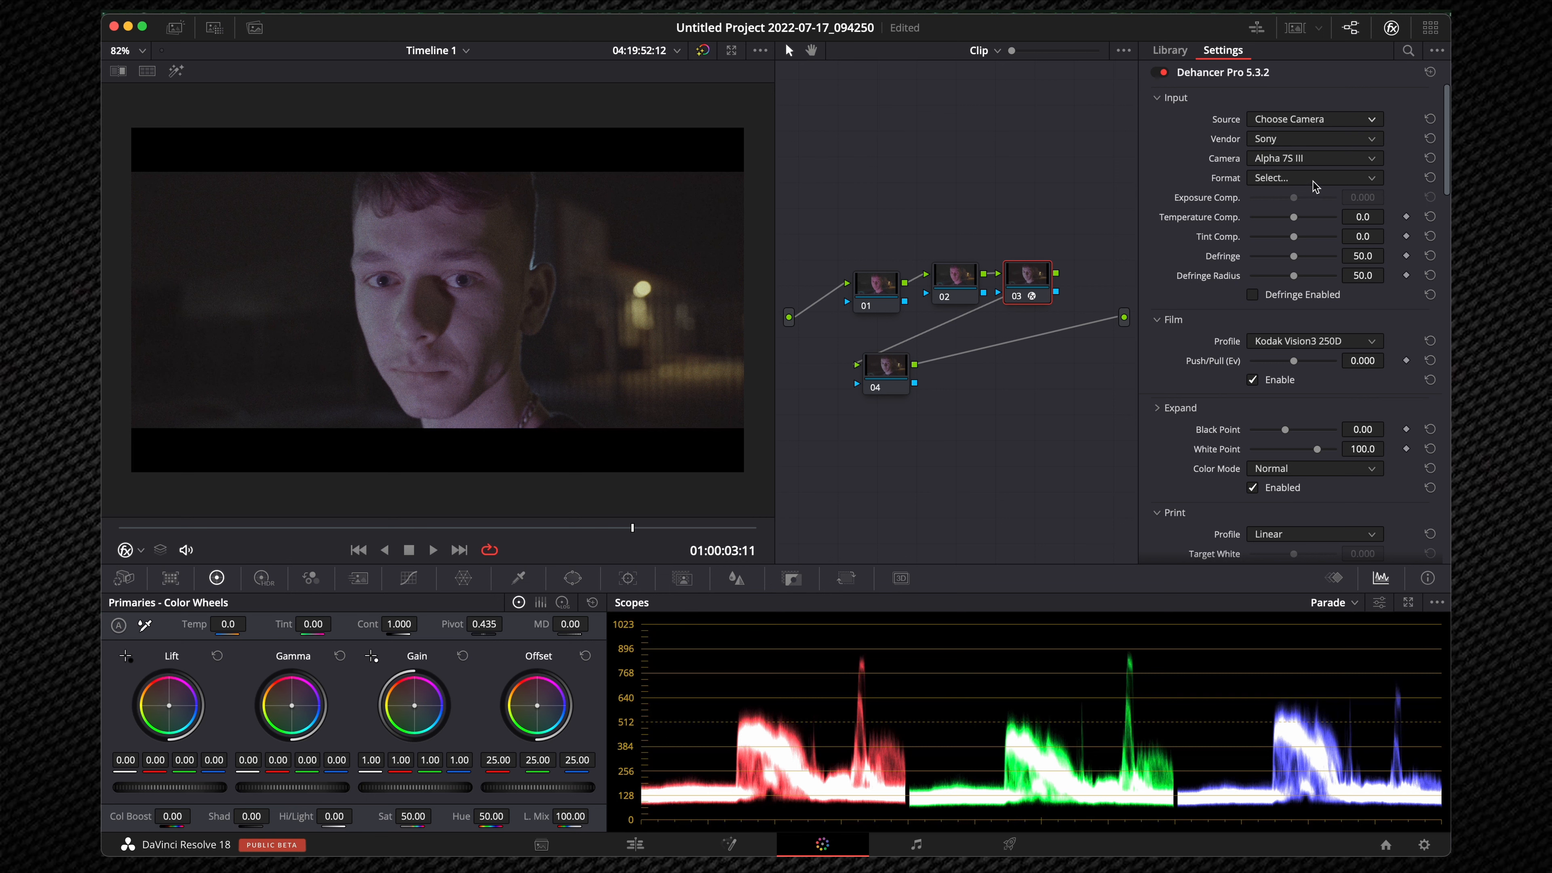
# - Set the Dehancer Pro input format for the Sony Alpha 7S III to S-Log3 S-Gamut3 ISO 640
pyautogui.click(1314, 181)
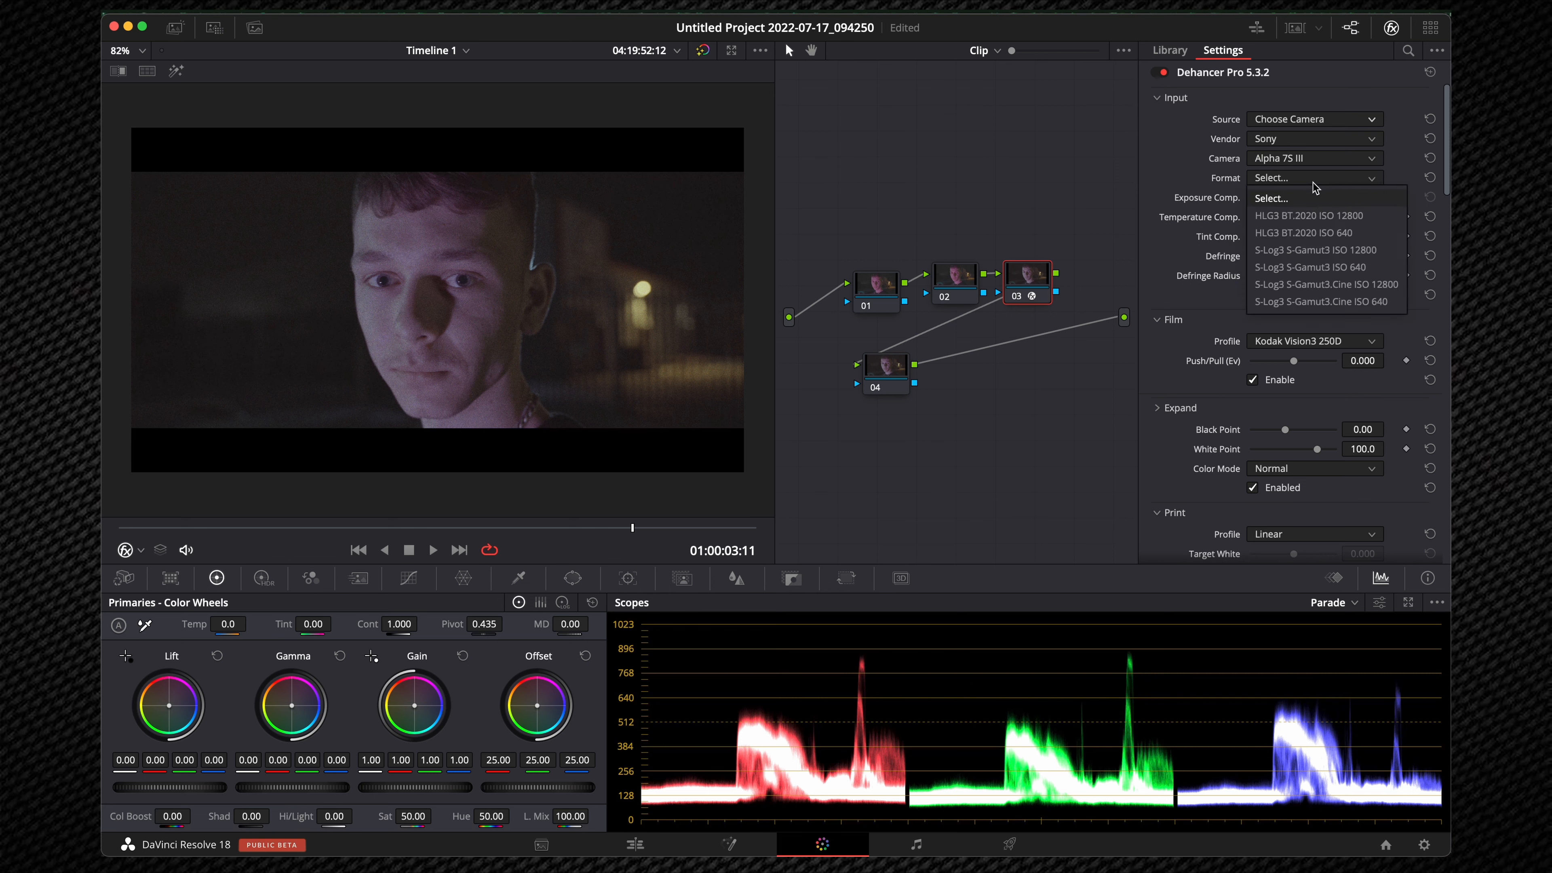
pyautogui.click(1365, 267)
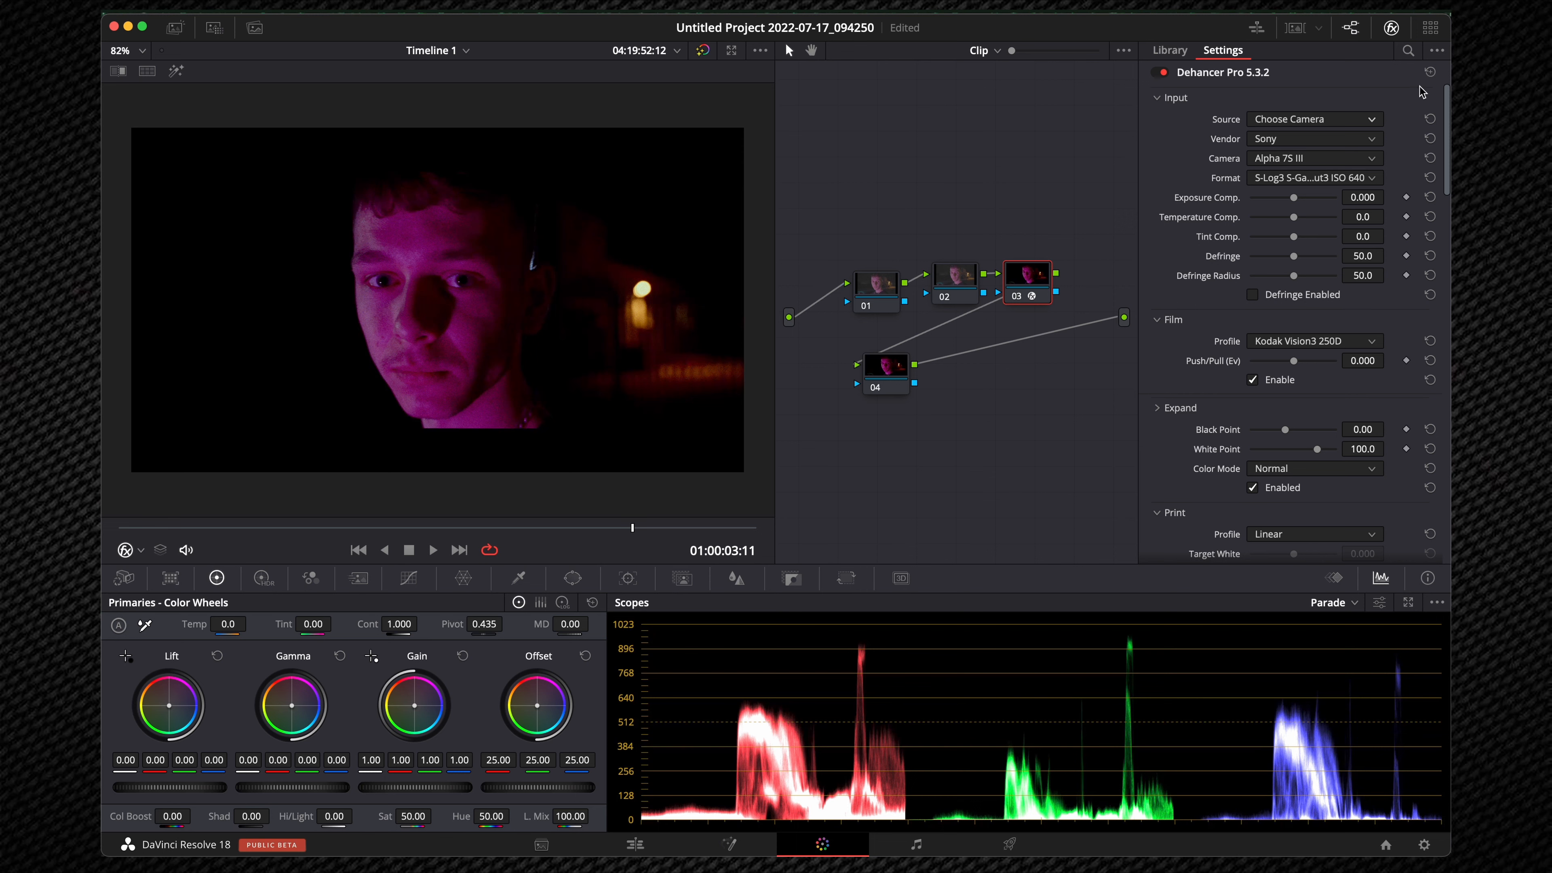
pyautogui.moveTo(648, 402); pyautogui.dragTo(659, 311)
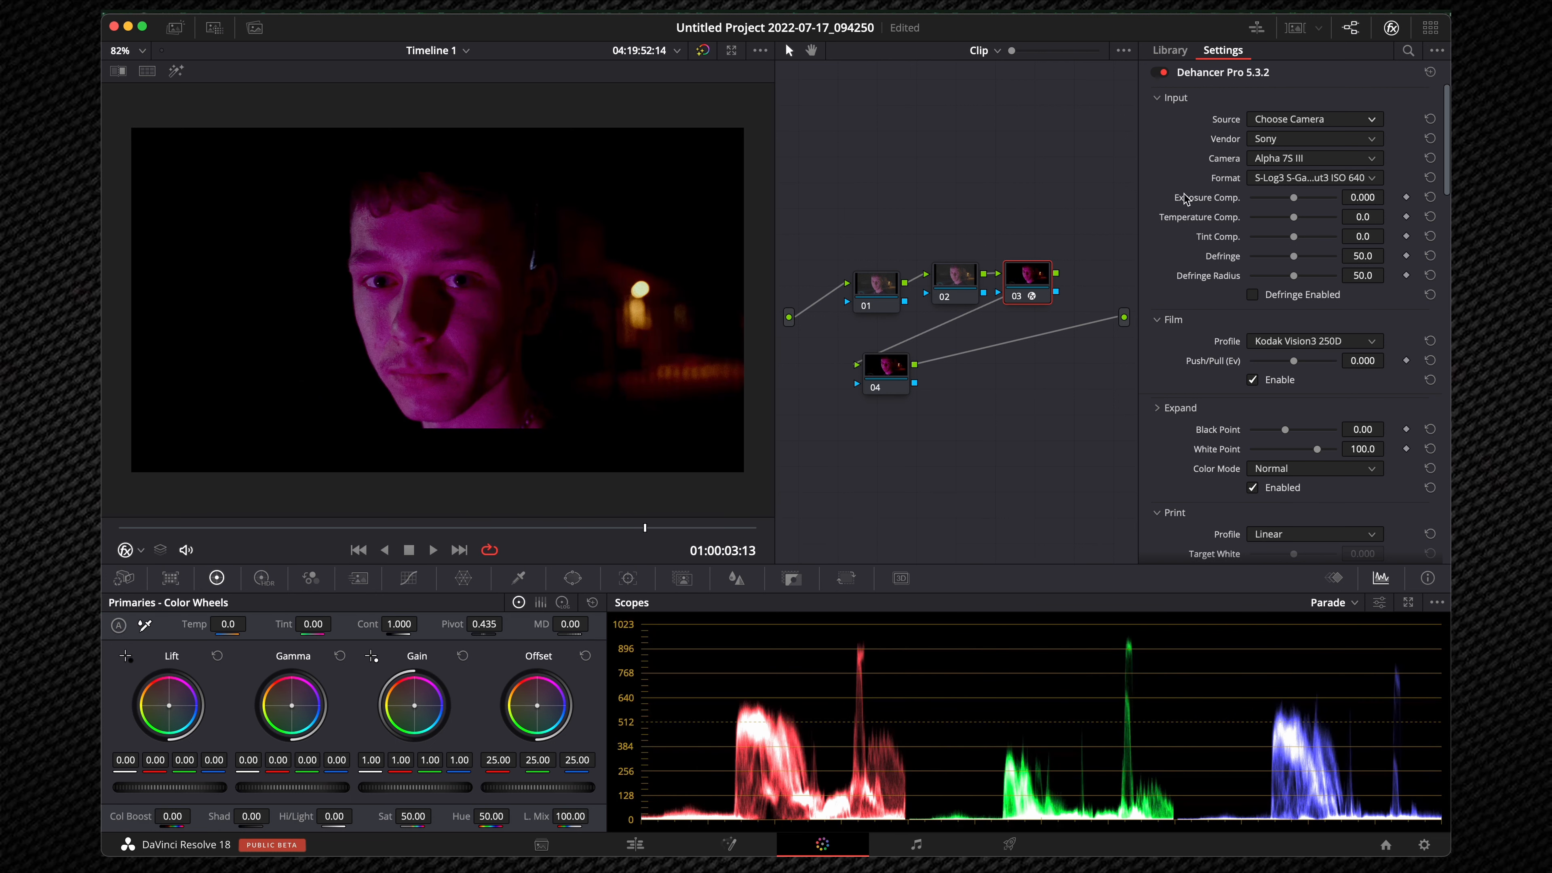
pyautogui.scroll(-15, 1188, 208)
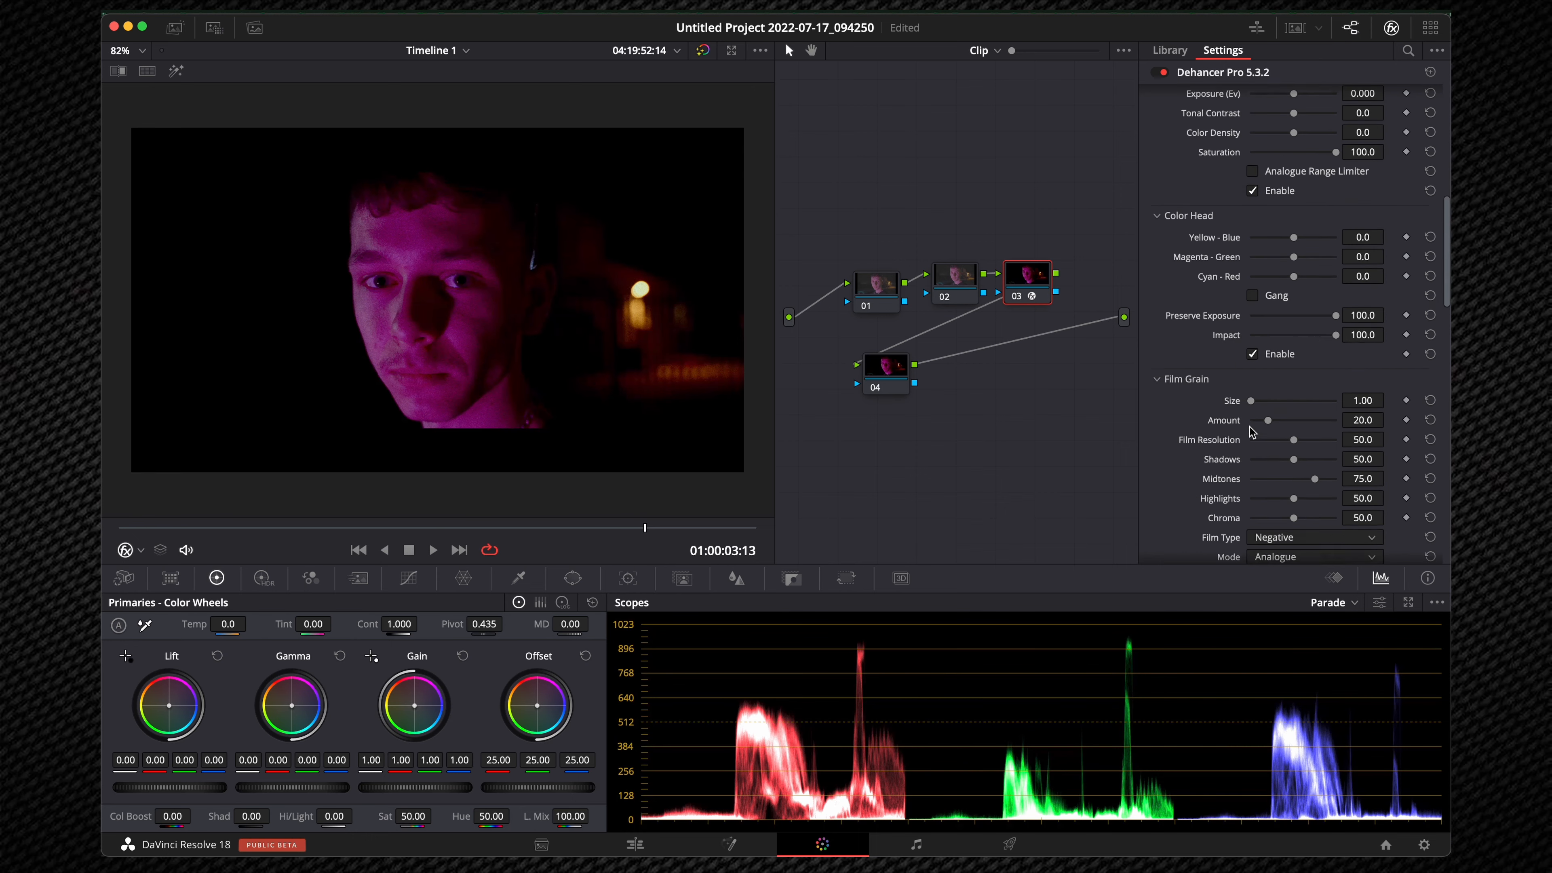
pyautogui.scroll(15, 1251, 431)
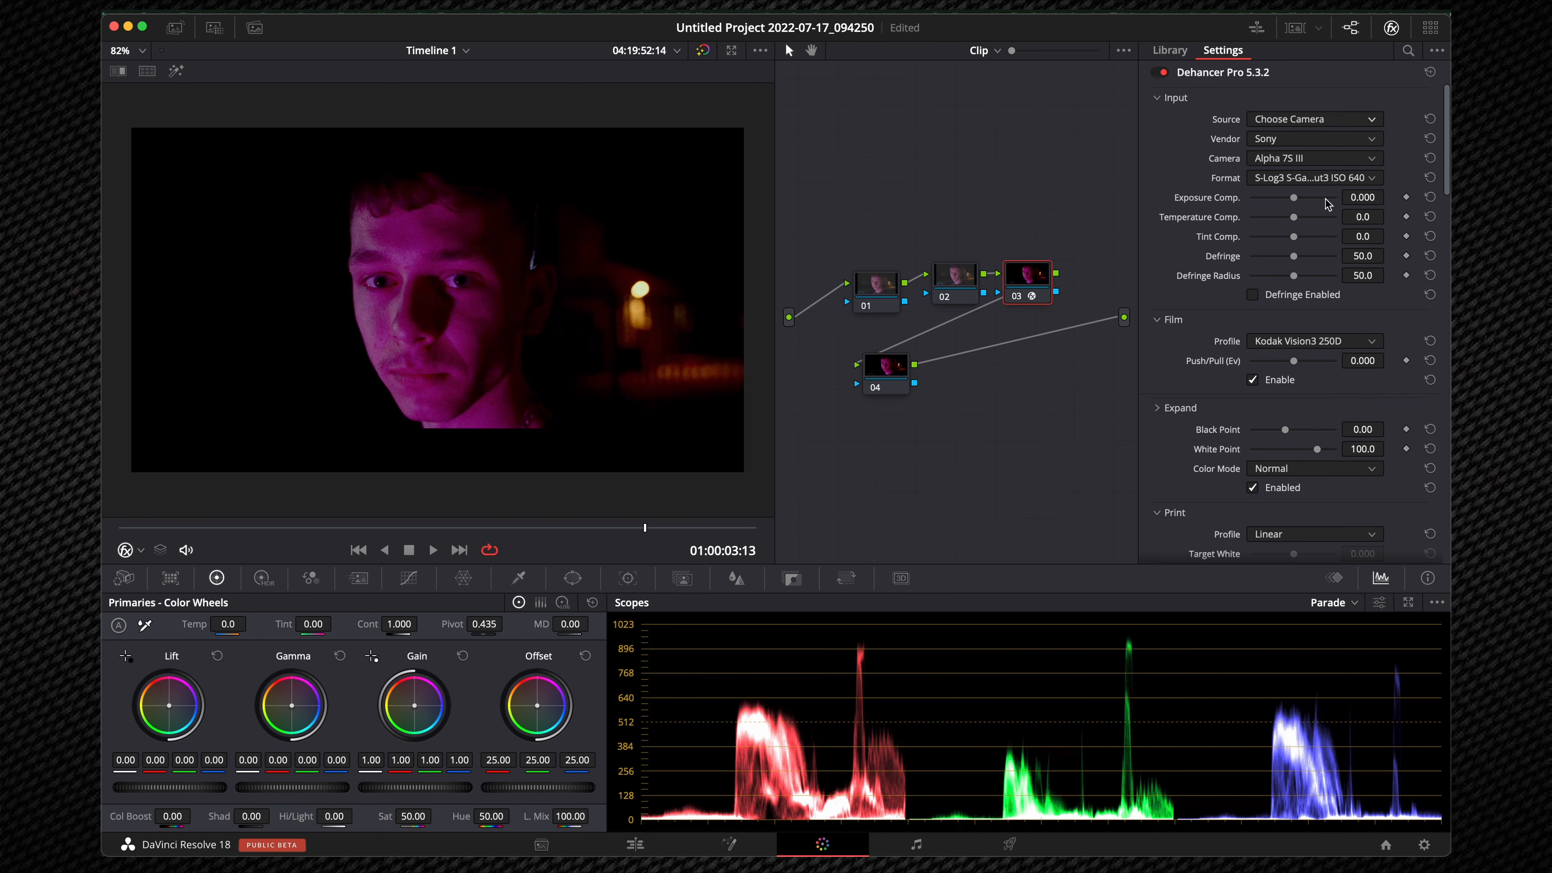
# - Try out the input exposure and temperature compensation, resetting both to 0
pyautogui.moveTo(1326, 204); pyautogui.dragTo(1278, 219)
pyautogui.doubleClick(1233, 199)
pyautogui.doubleClick(1220, 219)
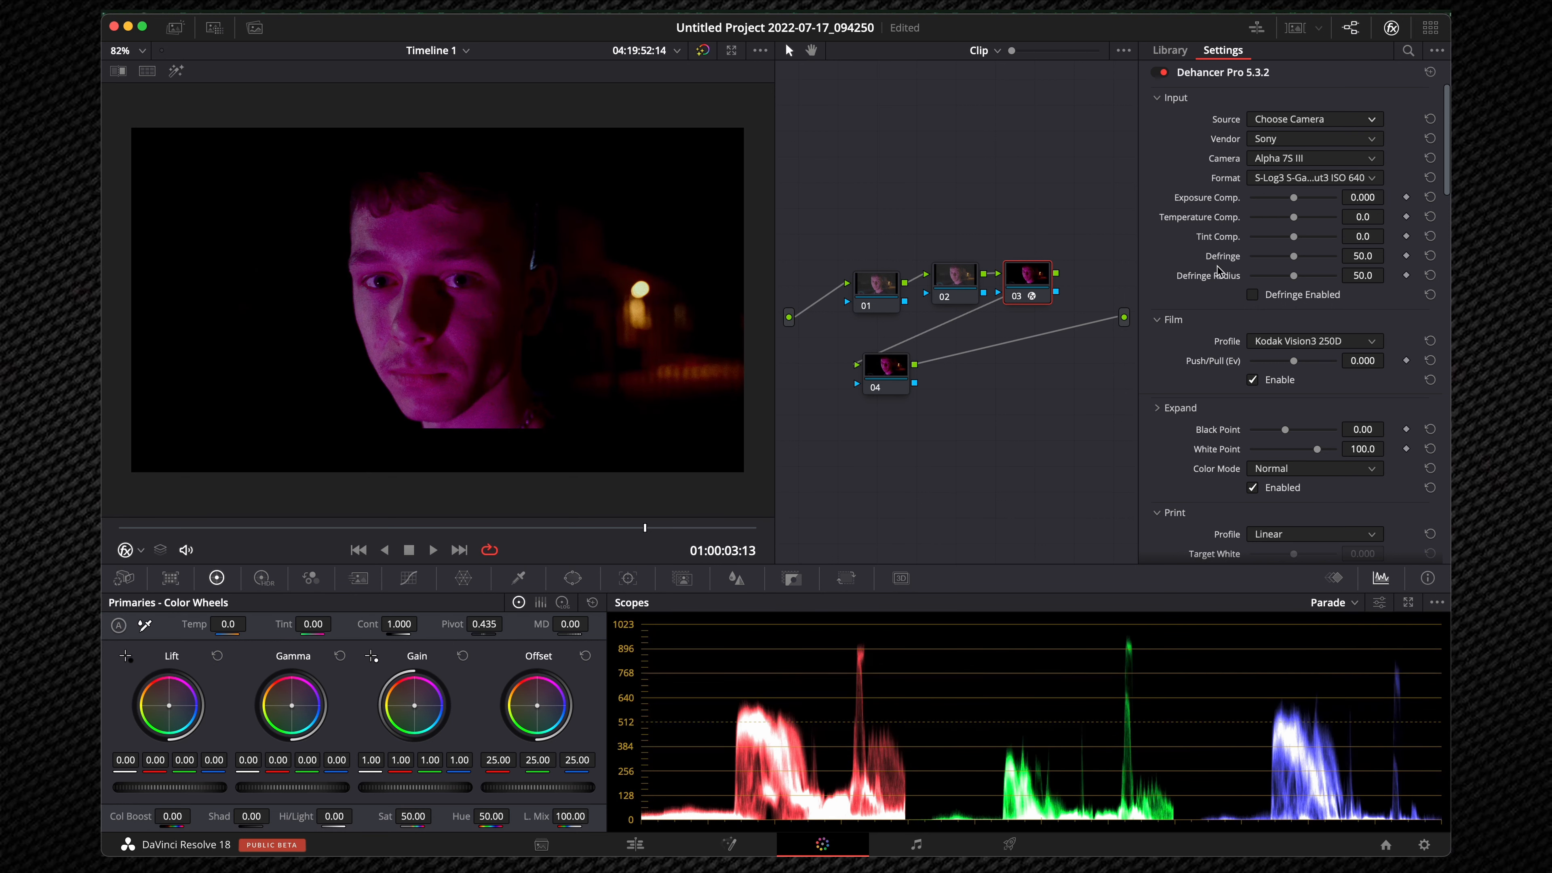
# - Browse the film stock profiles and set the Film profile to Kodak Vision3 200T
pyautogui.scroll(-4, 1195, 235)
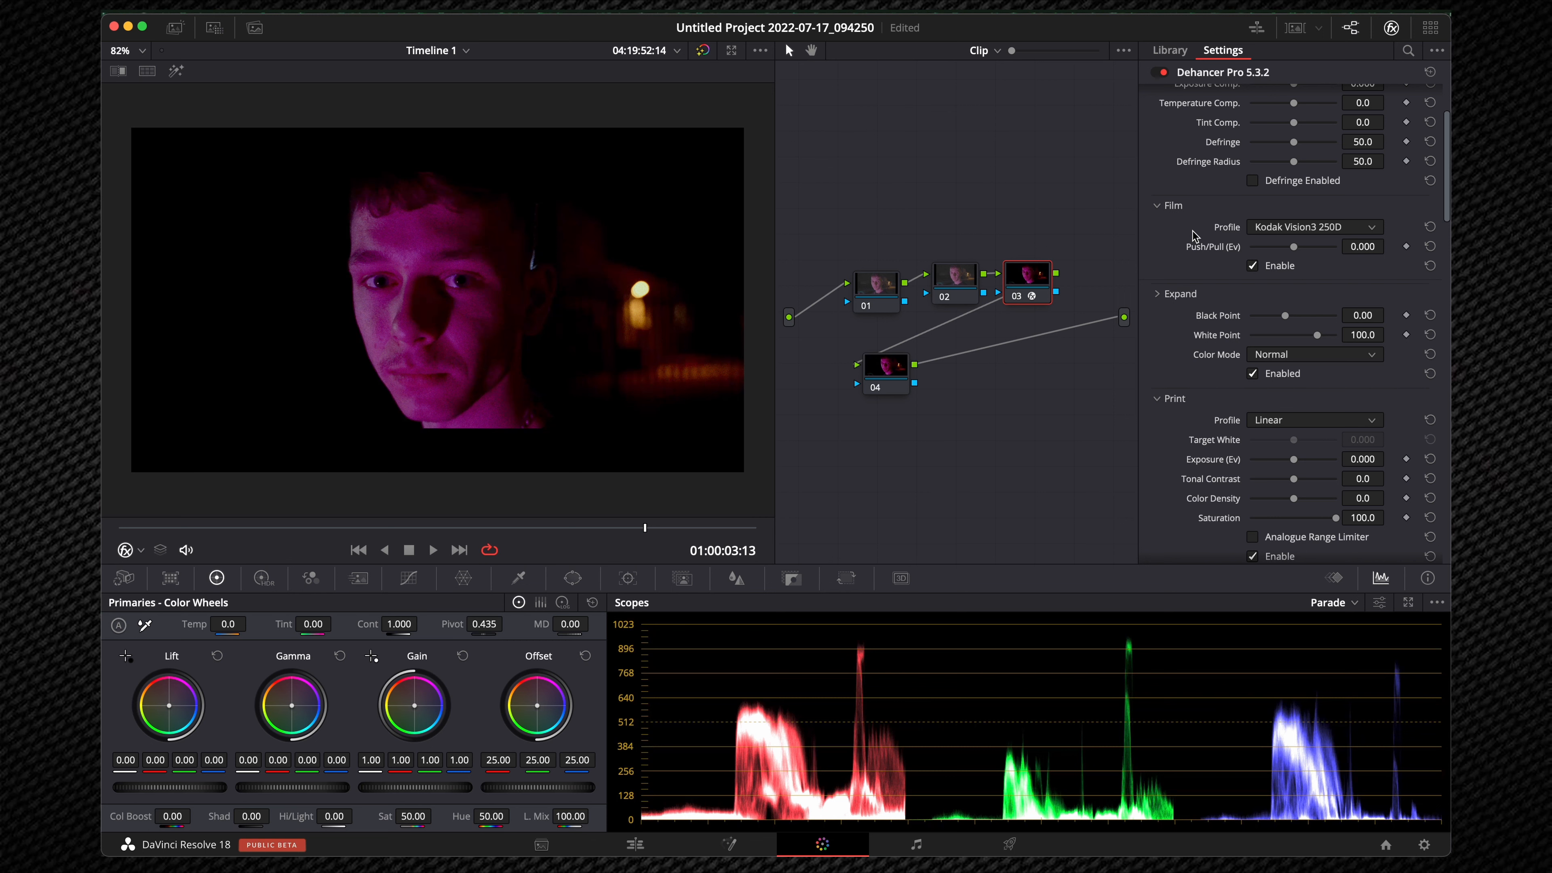
pyautogui.click(1319, 228)
pyautogui.scroll(3, 1326, 266)
pyautogui.scroll(5, 1331, 268)
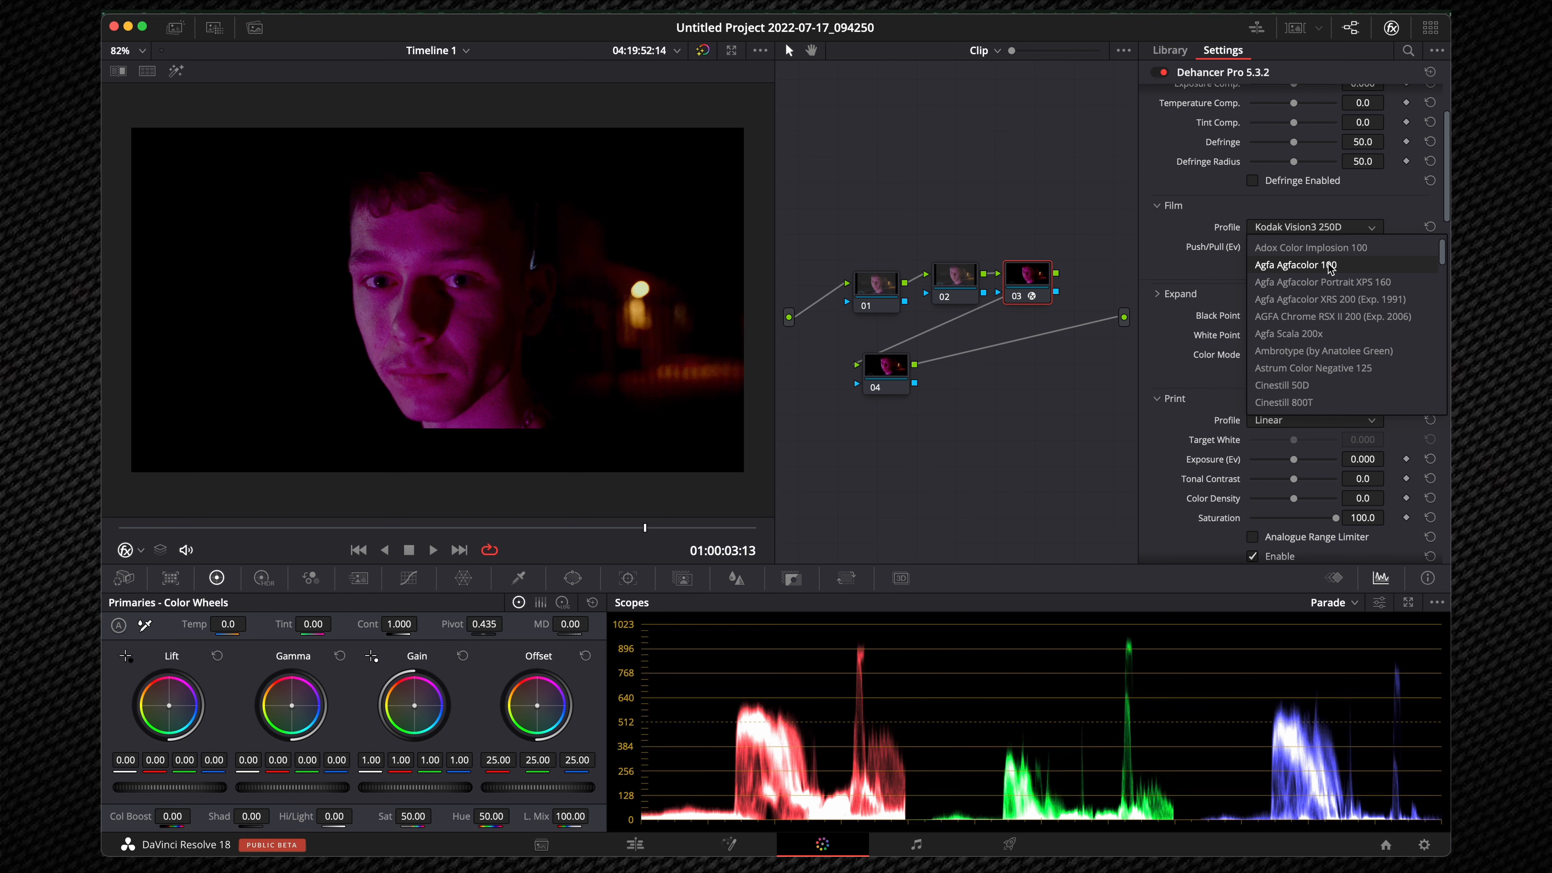
pyautogui.scroll(-10, 1326, 288)
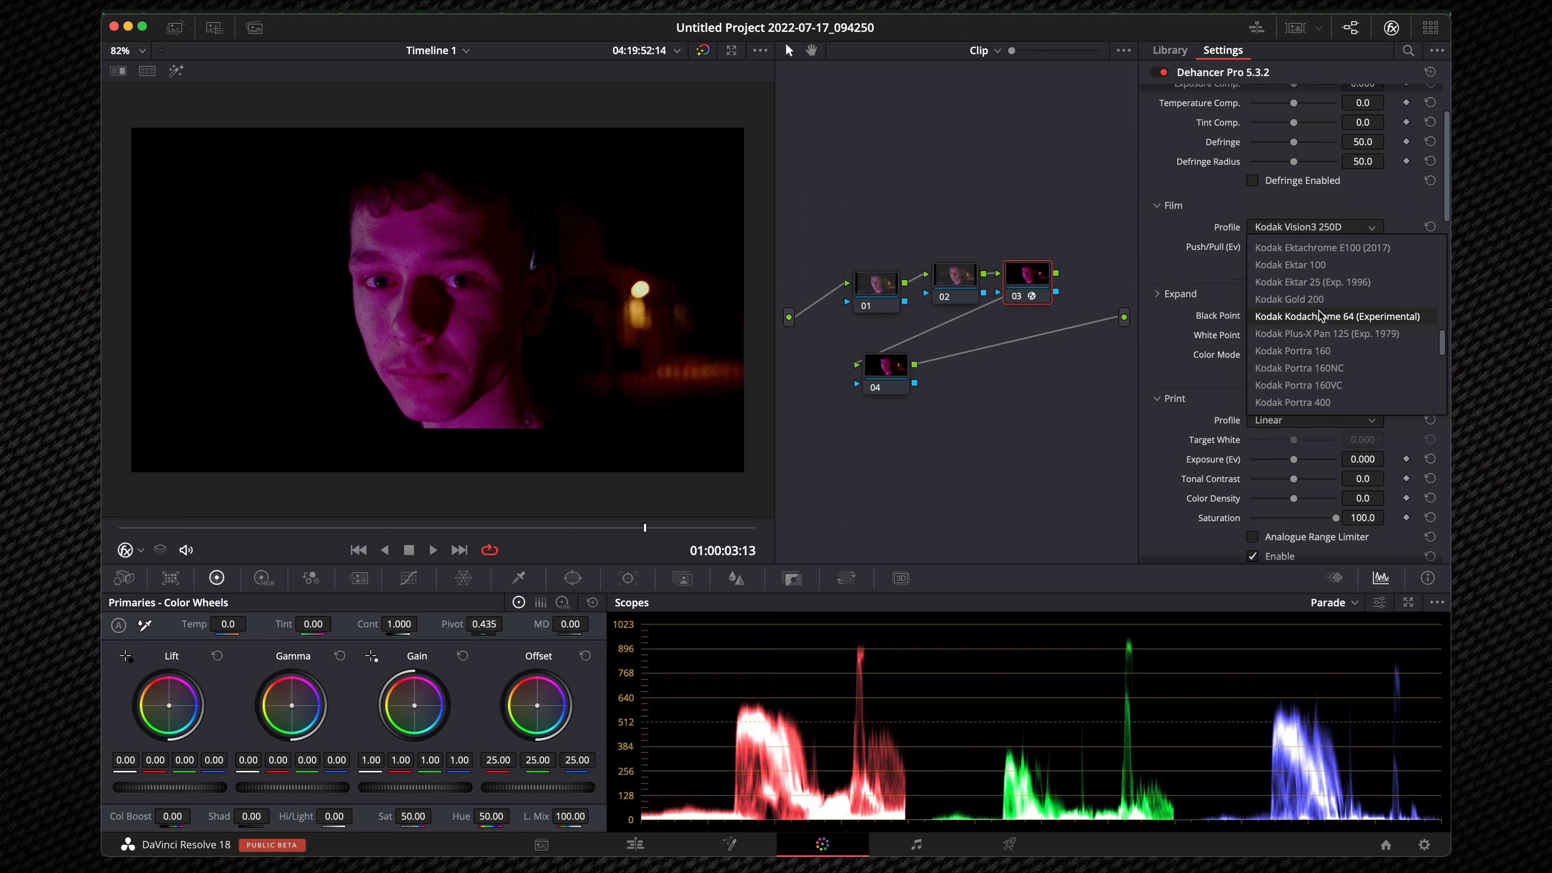
pyautogui.scroll(10, 1326, 309)
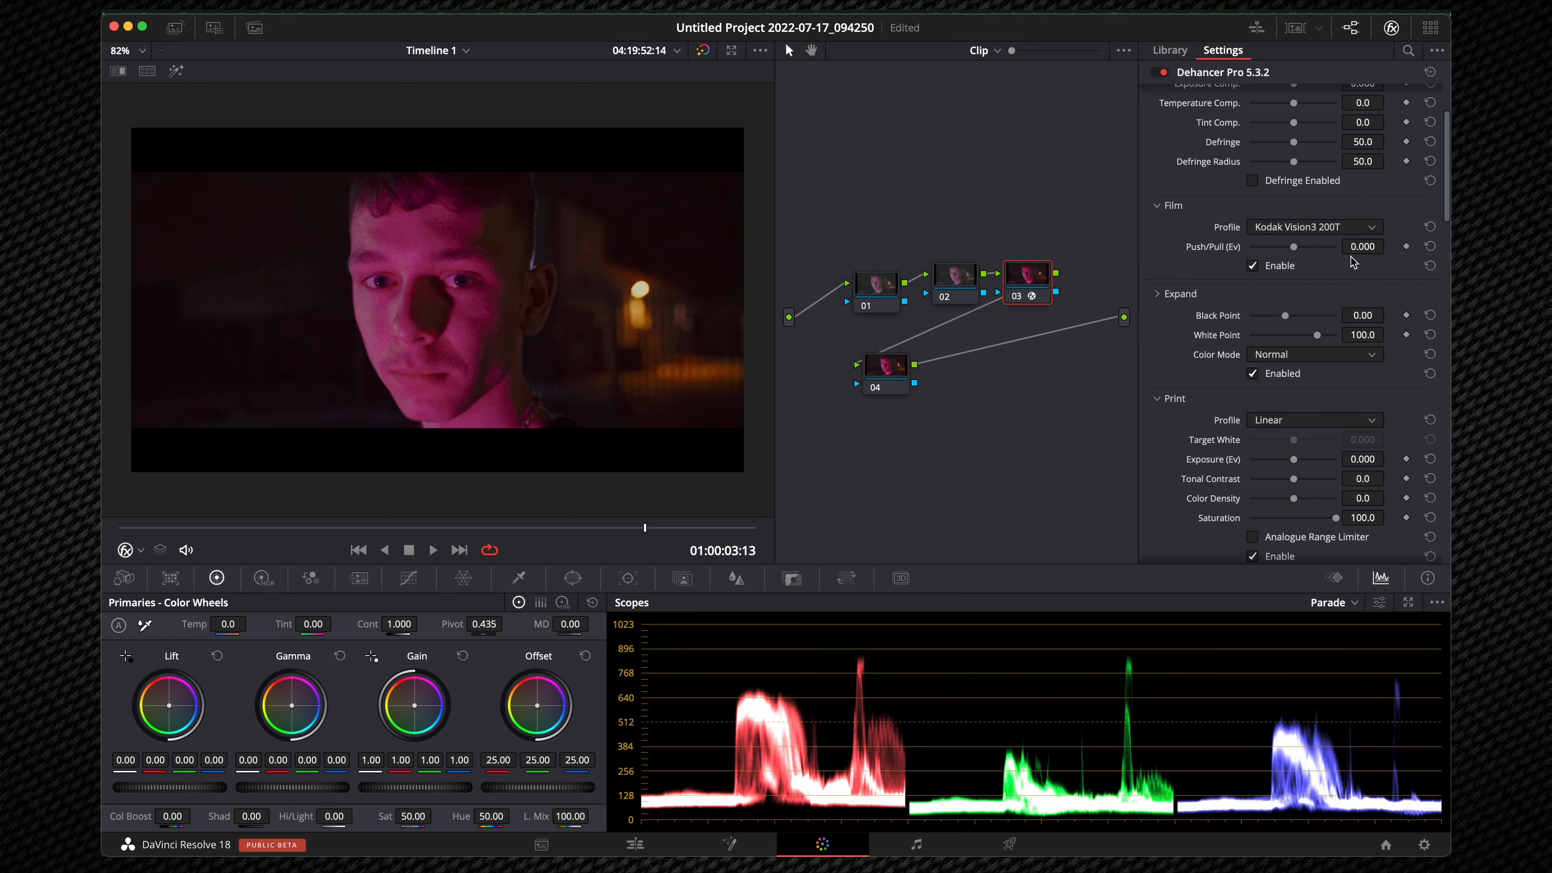
# - Set the Film profile to Kodak Vision3 500T and its Push/Pull to about 0.568 Ev
pyautogui.click(1349, 230)
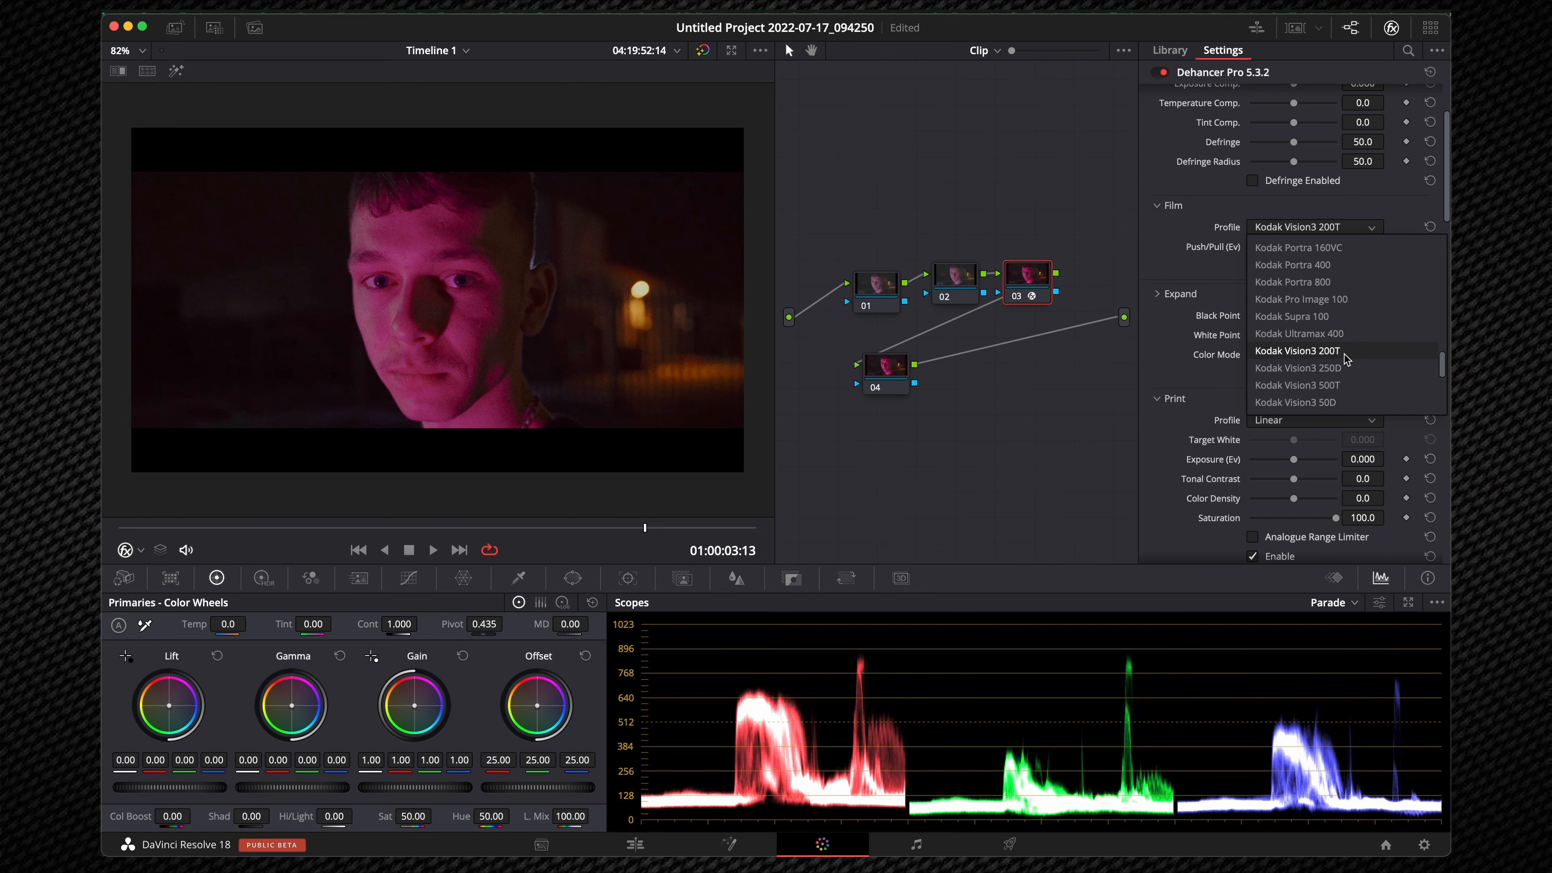
pyautogui.click(1314, 384)
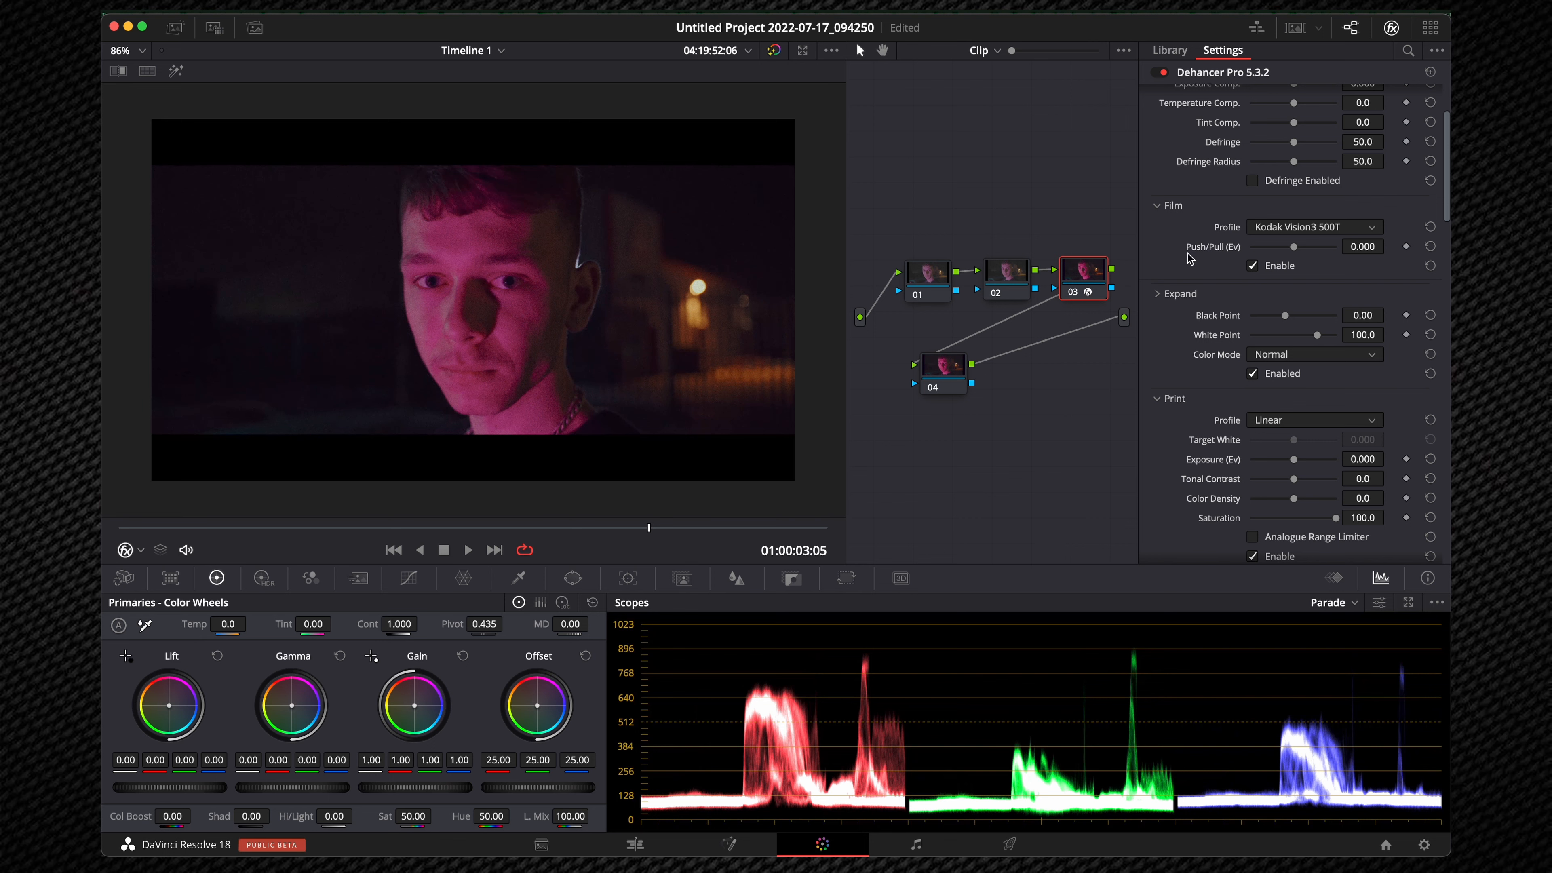
pyautogui.click(1351, 230)
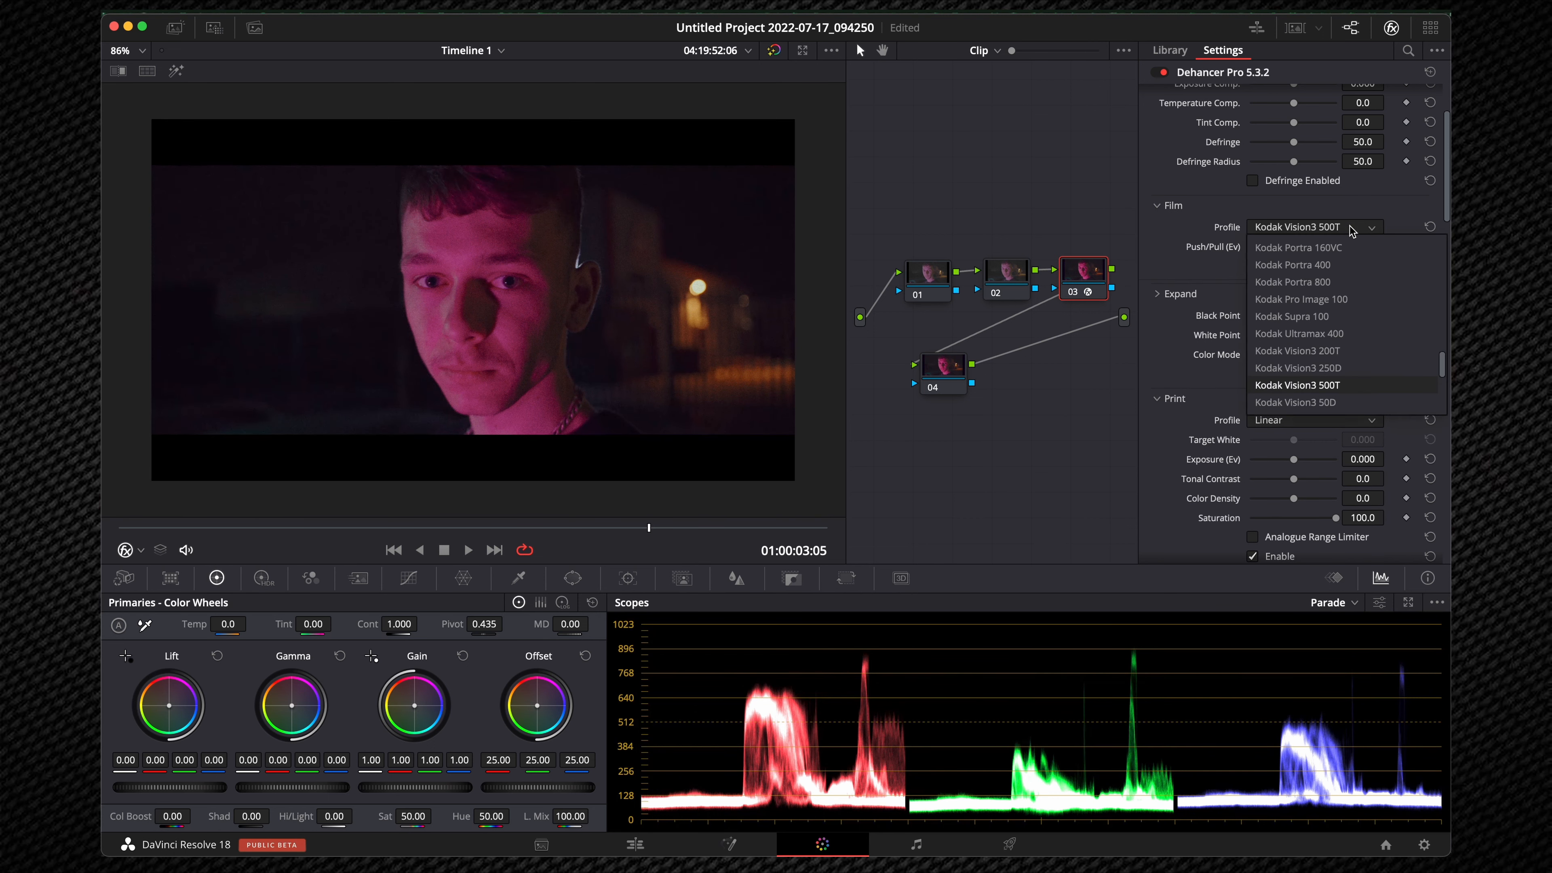
pyautogui.scroll(5, 1358, 279)
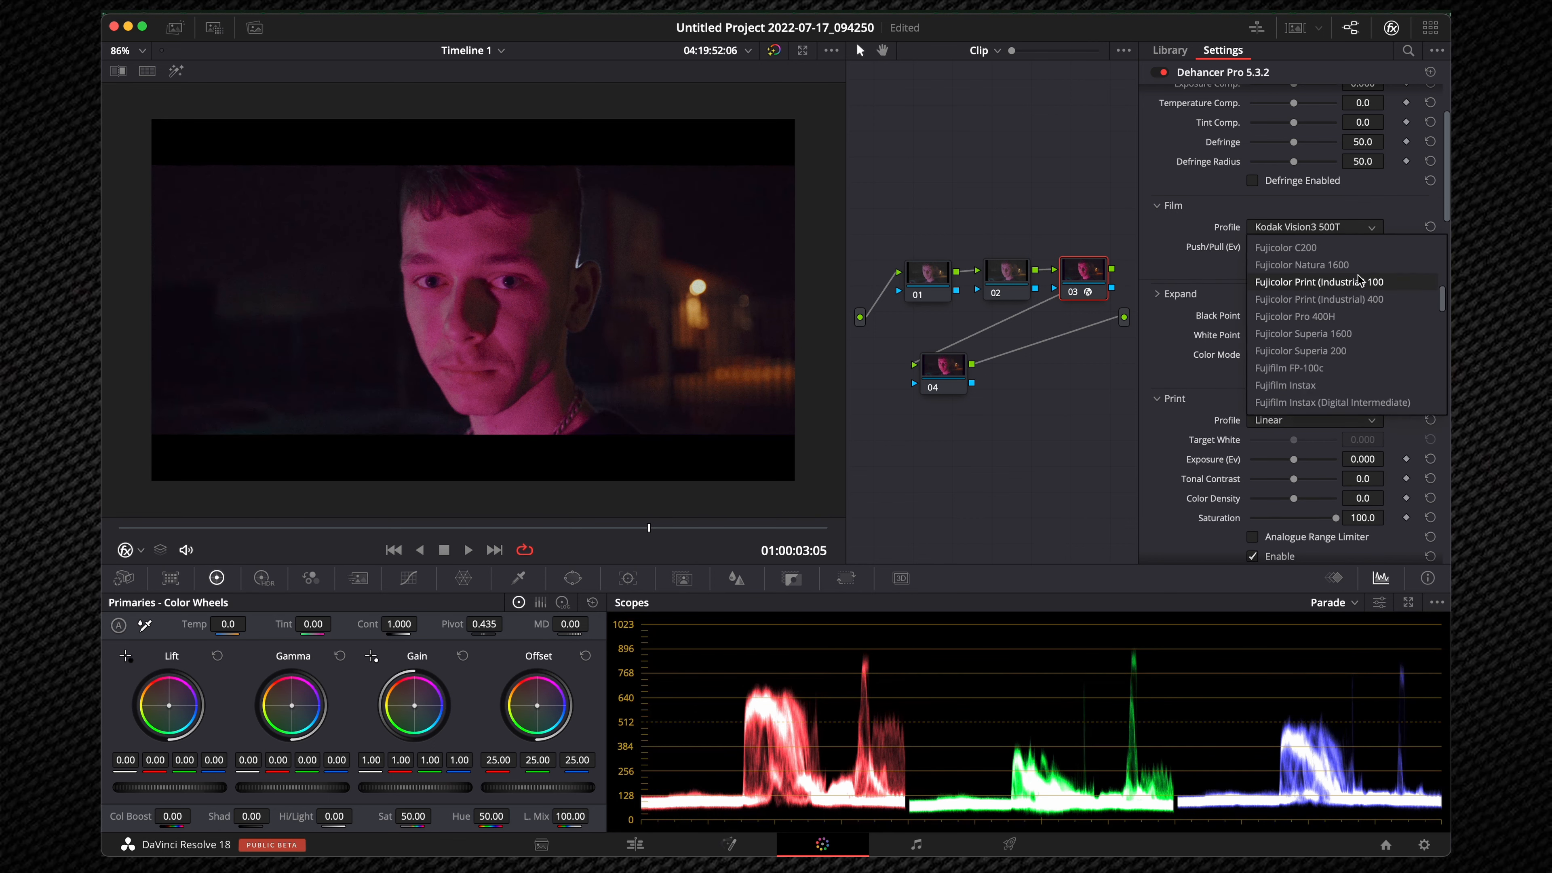
pyautogui.click(1278, 211)
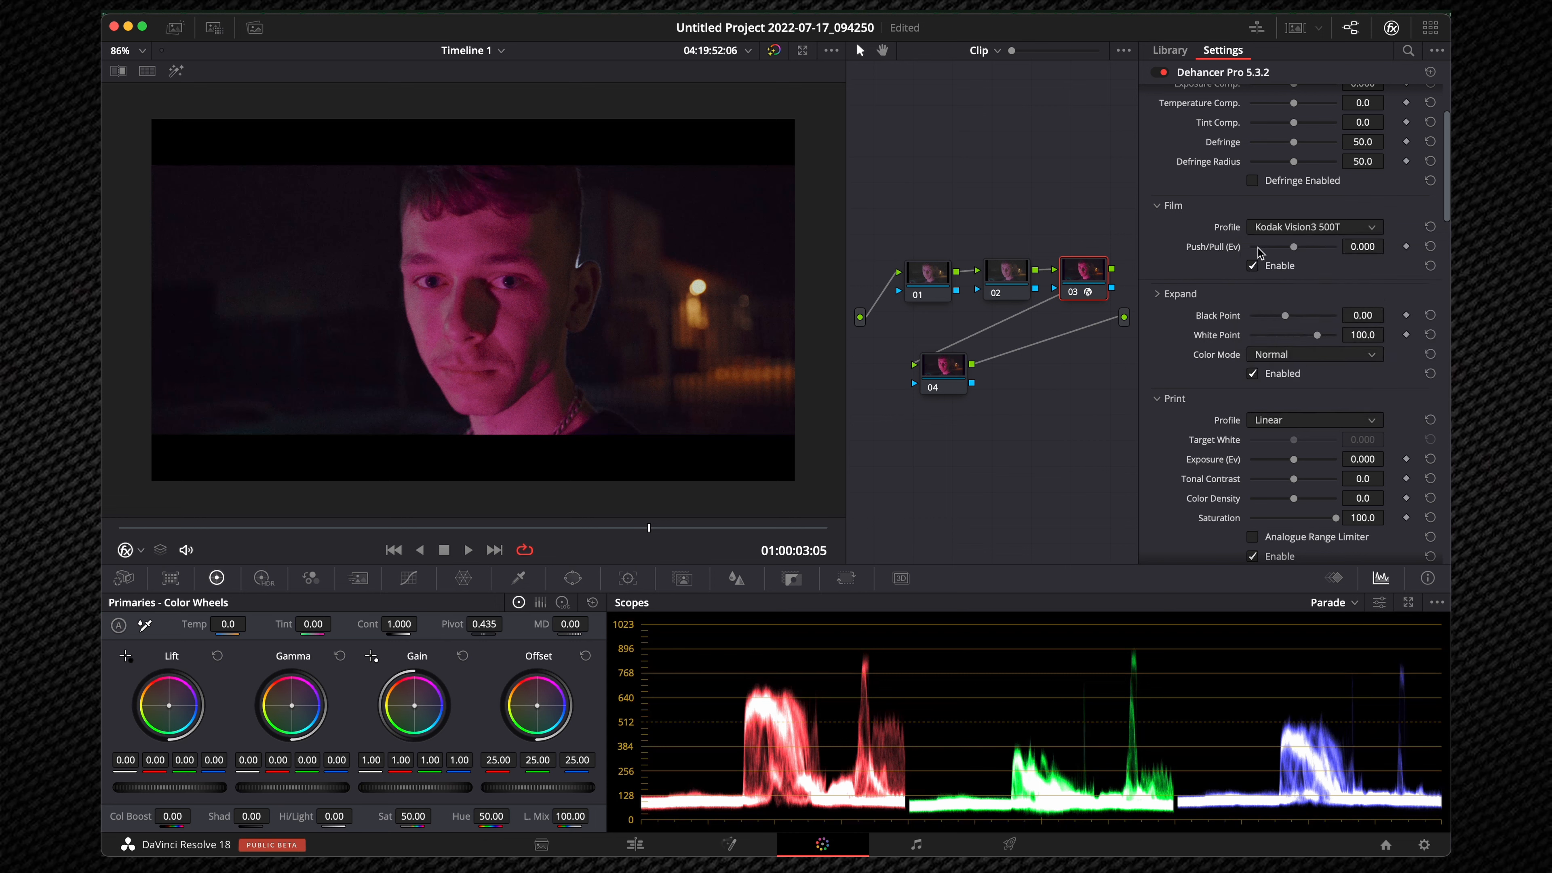
pyautogui.moveTo(1293, 248)
pyautogui.mouseDown()
pyautogui.moveTo(1232, 259)
pyautogui.moveTo(1320, 261)
pyautogui.moveTo(1307, 262)
pyautogui.mouseUp()
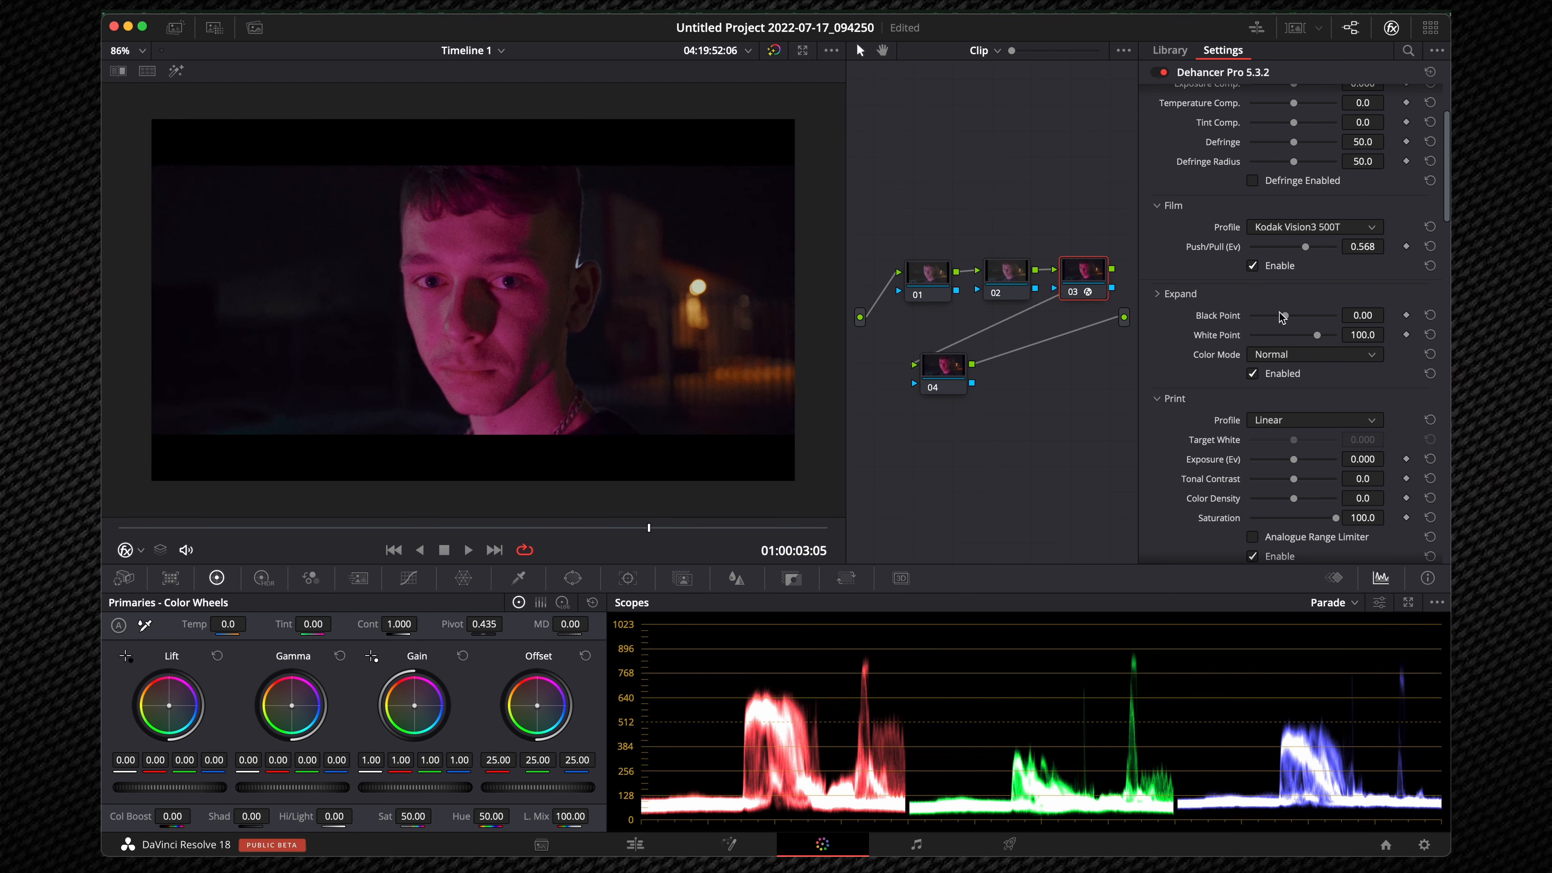
# - Try an Expand Black Point of about -12.20 and White Point of about 94.4, resetting both to their defaults
pyautogui.moveTo(1282, 317); pyautogui.dragTo(1312, 325)
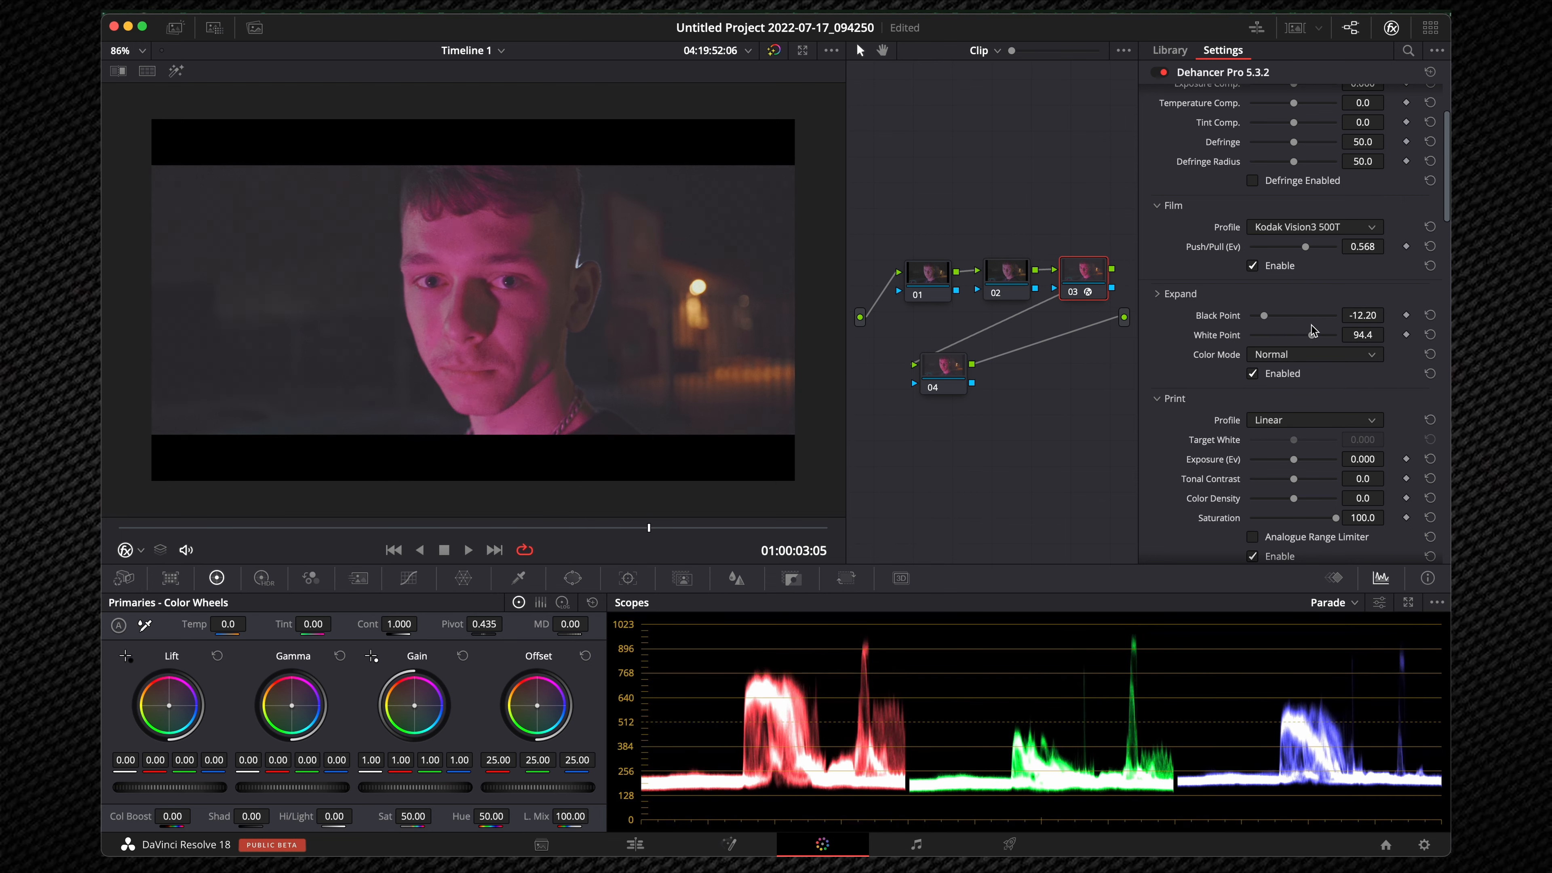
pyautogui.doubleClick(1233, 317)
pyautogui.doubleClick(1233, 334)
# - Try changing the input exposure compensation and lowering the Print exposure to about -1.404 Ev, resetting both to 0
pyautogui.scroll(-8, 1247, 313)
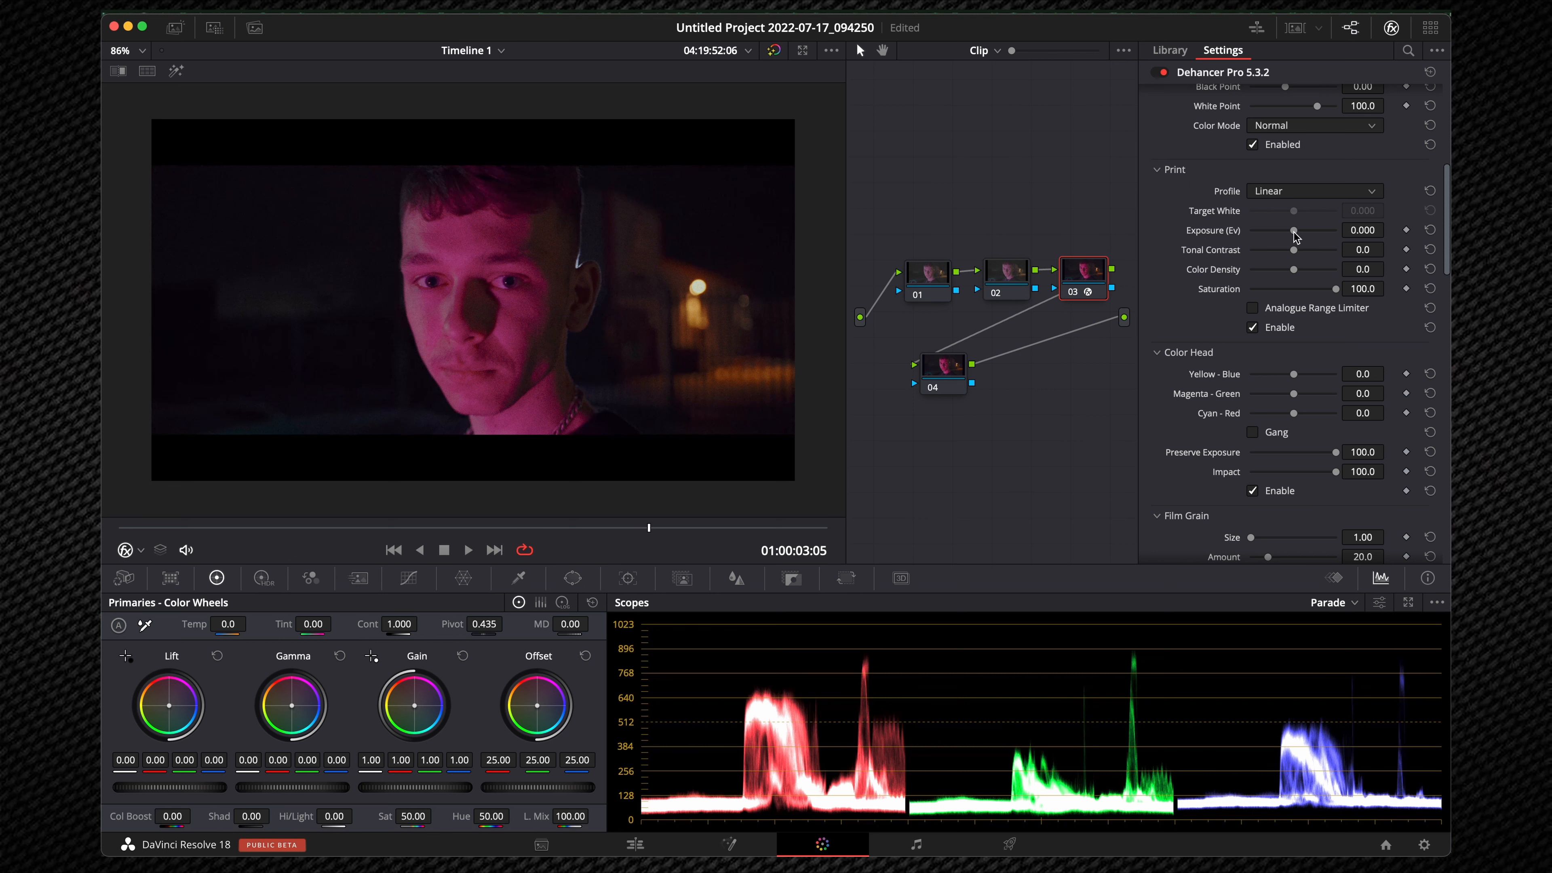
pyautogui.scroll(8, 1294, 233)
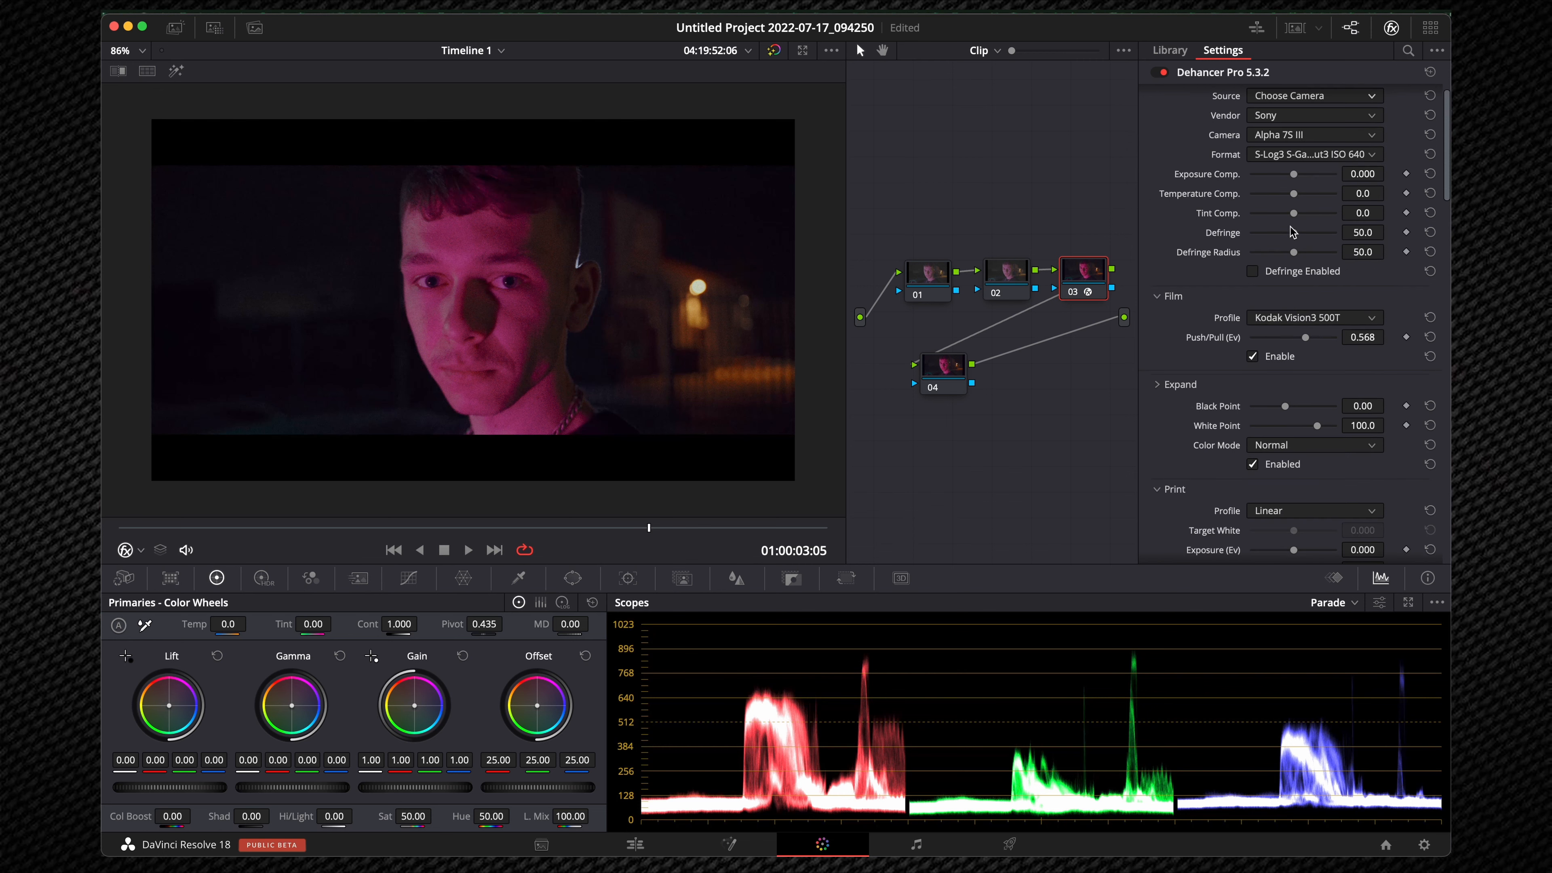
pyautogui.moveTo(1295, 174); pyautogui.dragTo(1209, 186)
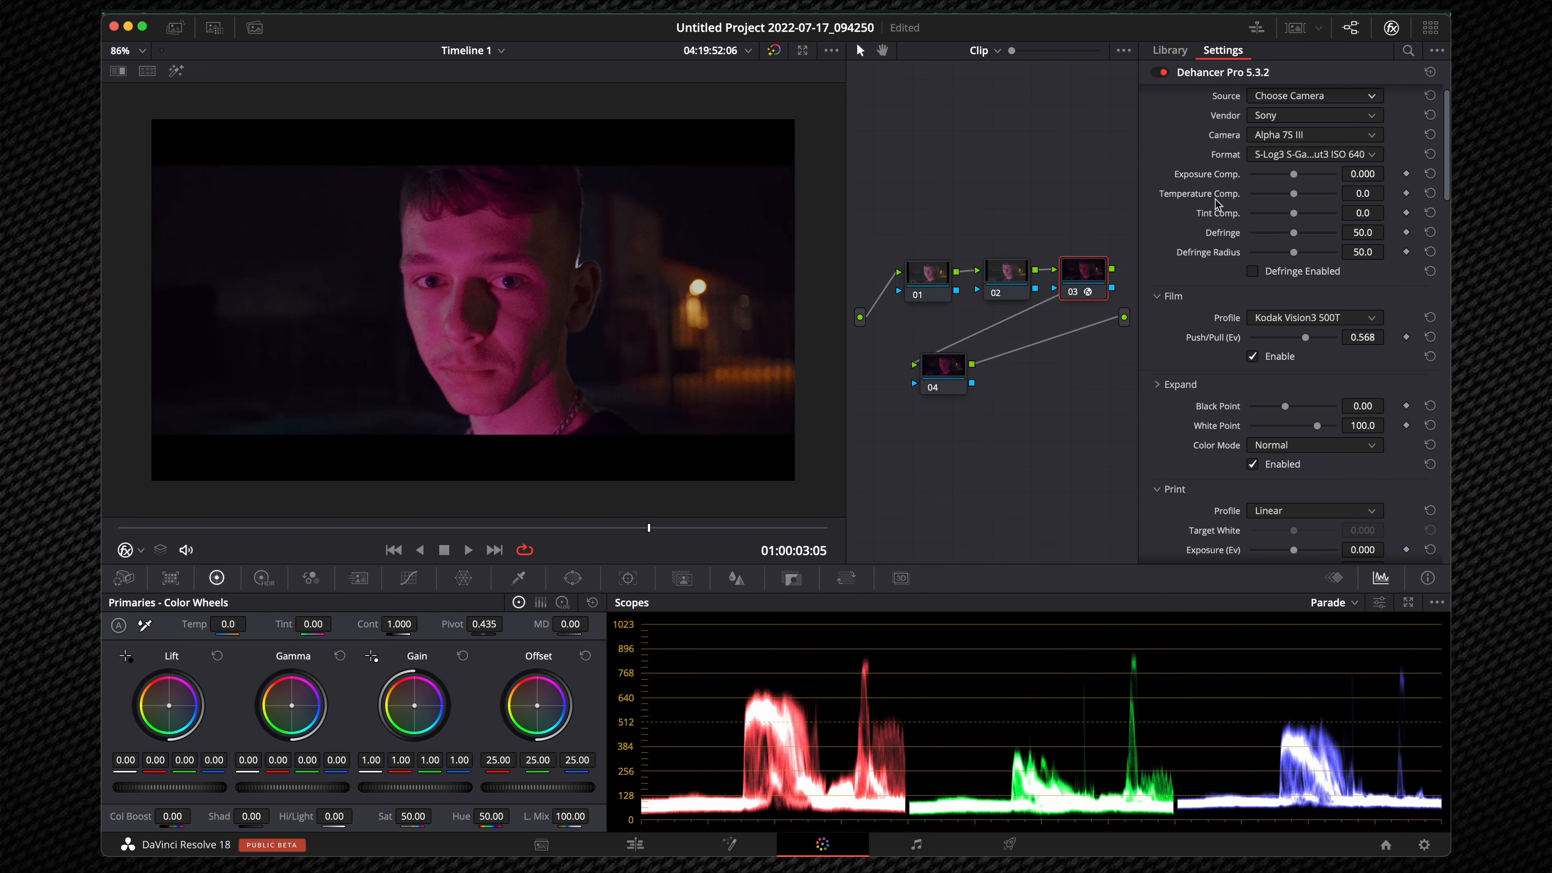
pyautogui.scroll(-5, 1290, 295)
pyautogui.moveTo(1294, 295)
pyautogui.mouseDown()
pyautogui.moveTo(1312, 294)
pyautogui.moveTo(1224, 303)
pyautogui.moveTo(1309, 283)
pyautogui.moveTo(1274, 294)
pyautogui.mouseUp()
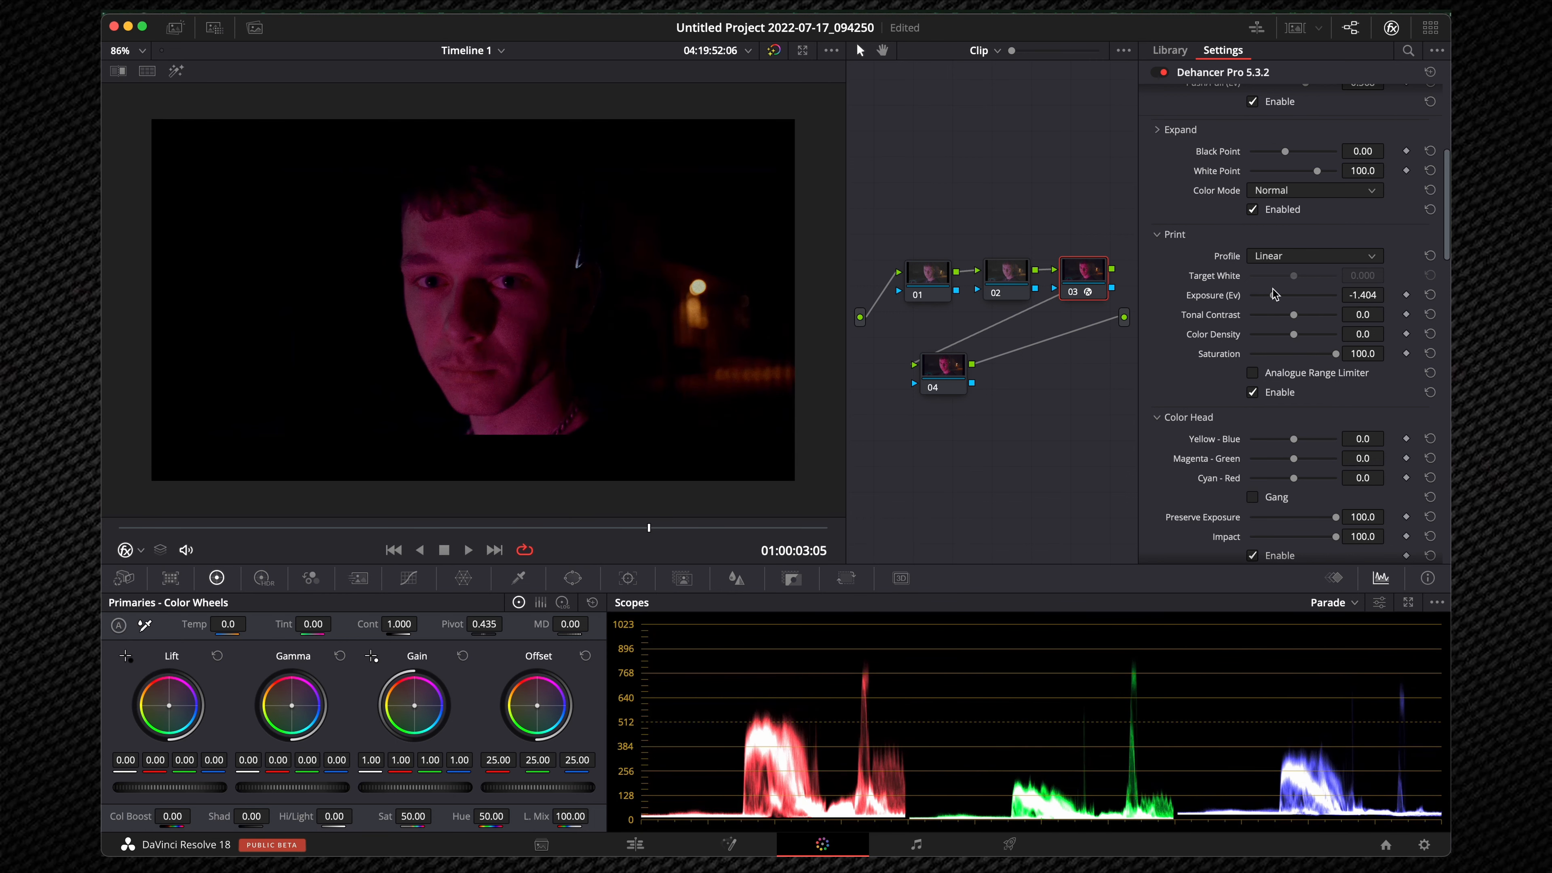
pyautogui.doubleClick(1274, 295)
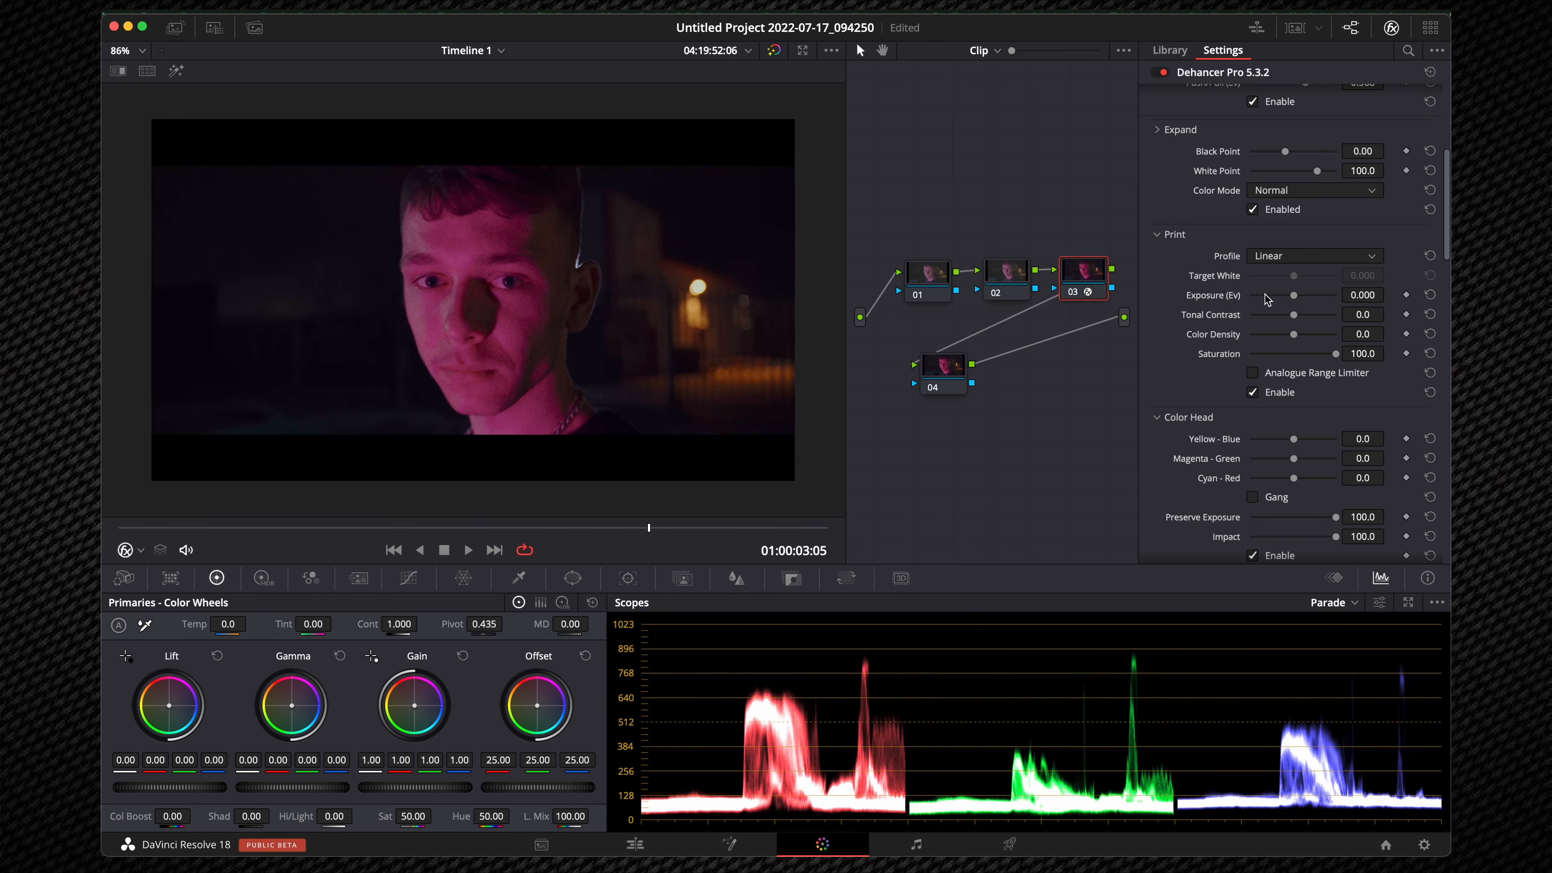
# - Set the Print exposure to about 1.182 Ev, Tonal Contrast to 4.2 and Color Density to 100
pyautogui.moveTo(1297, 300)
pyautogui.mouseDown()
pyautogui.moveTo(1309, 290)
pyautogui.moveTo(1301, 316)
pyautogui.mouseUp()
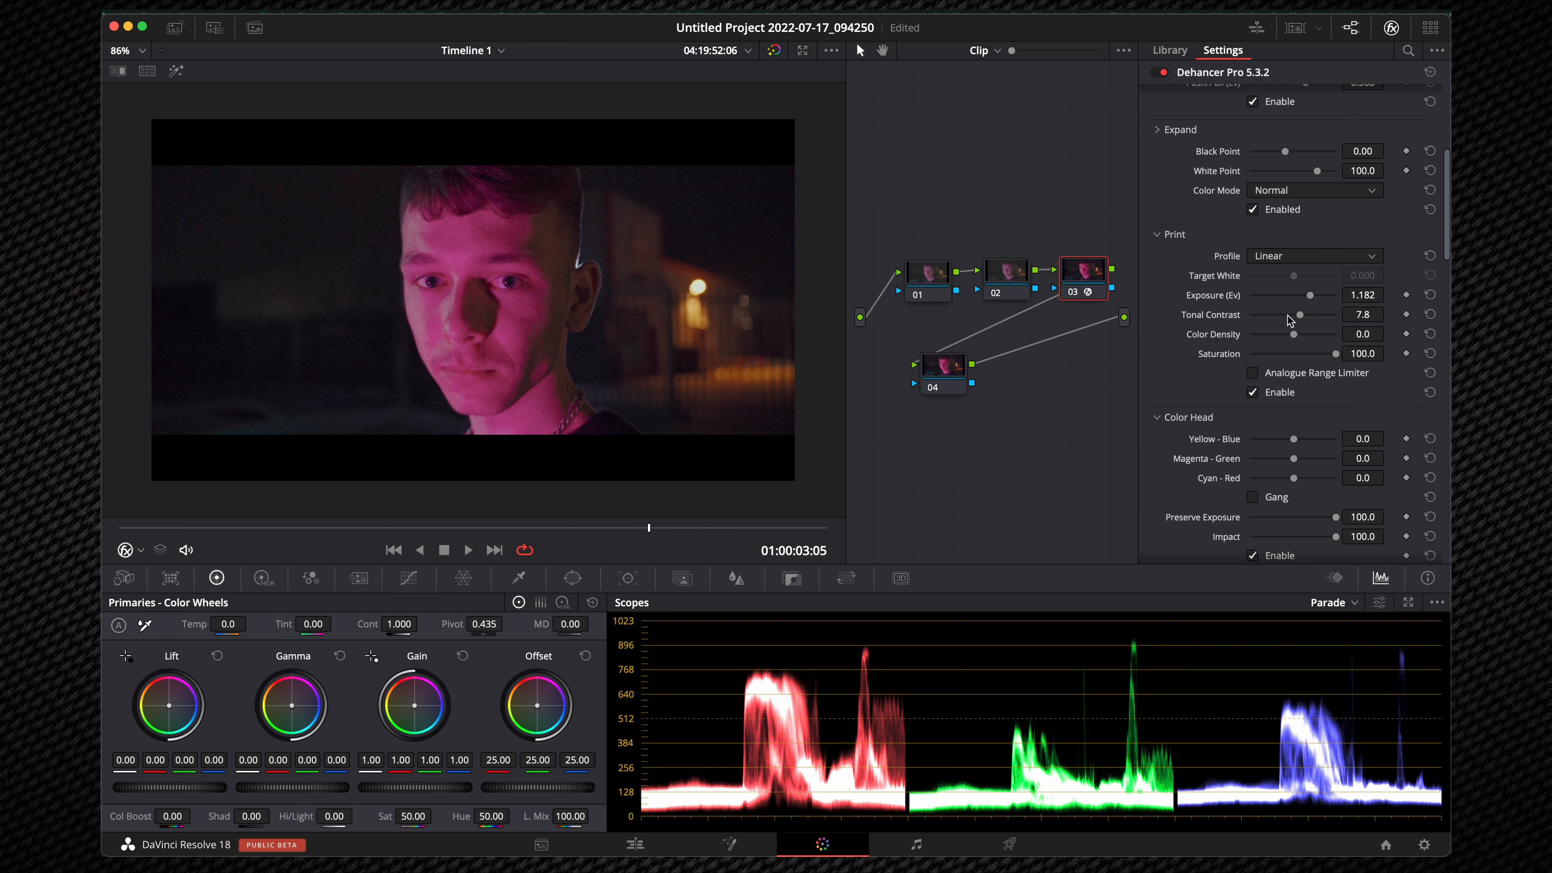
pyautogui.moveTo(1300, 314); pyautogui.dragTo(1297, 317)
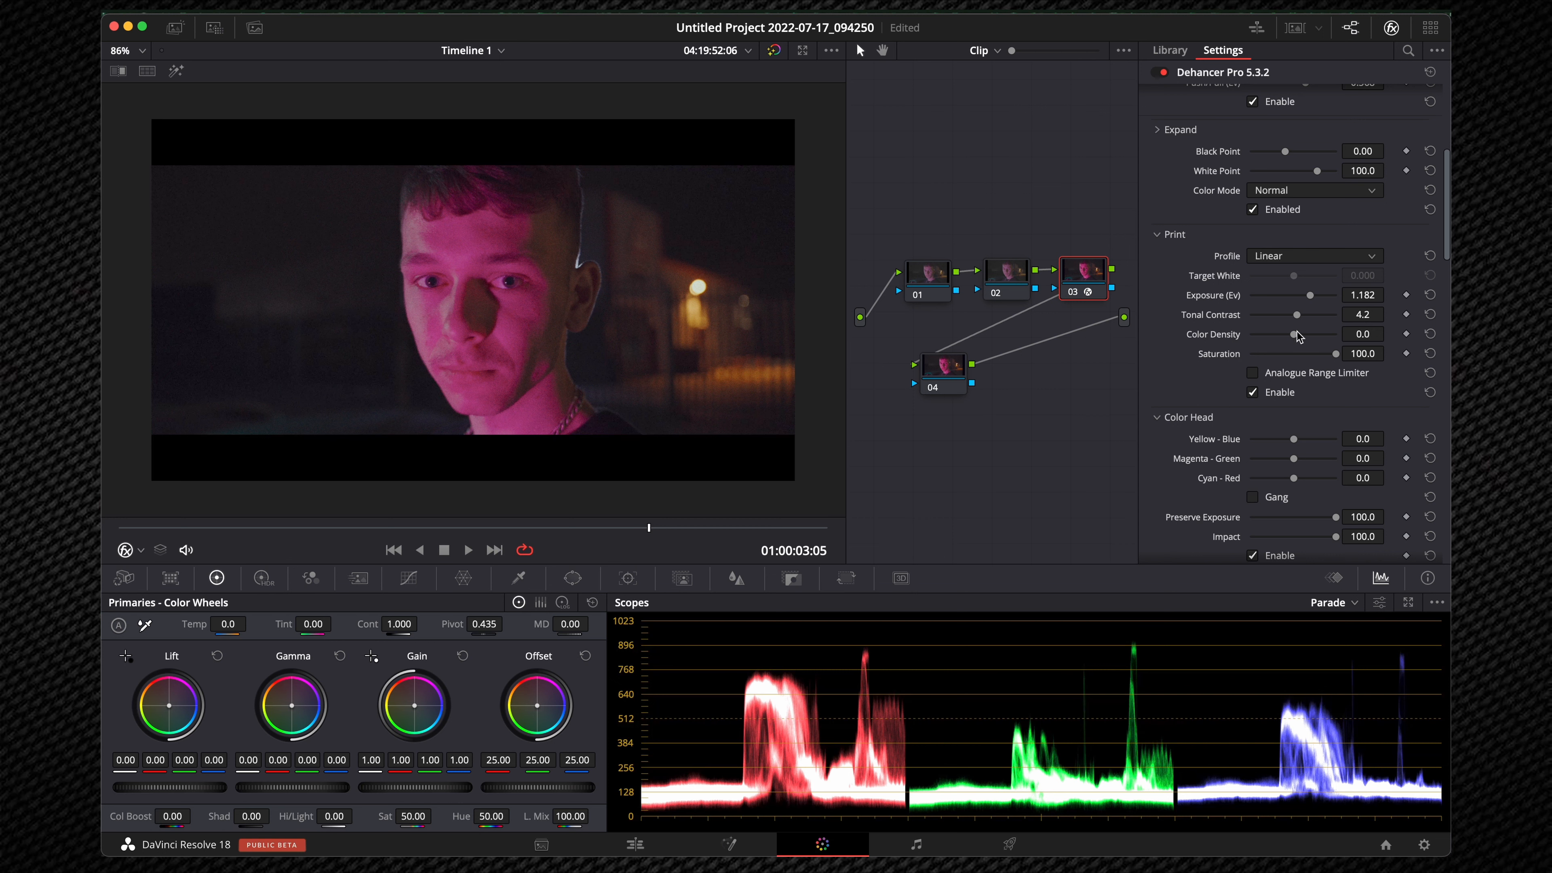
pyautogui.moveTo(1296, 335); pyautogui.dragTo(1341, 334)
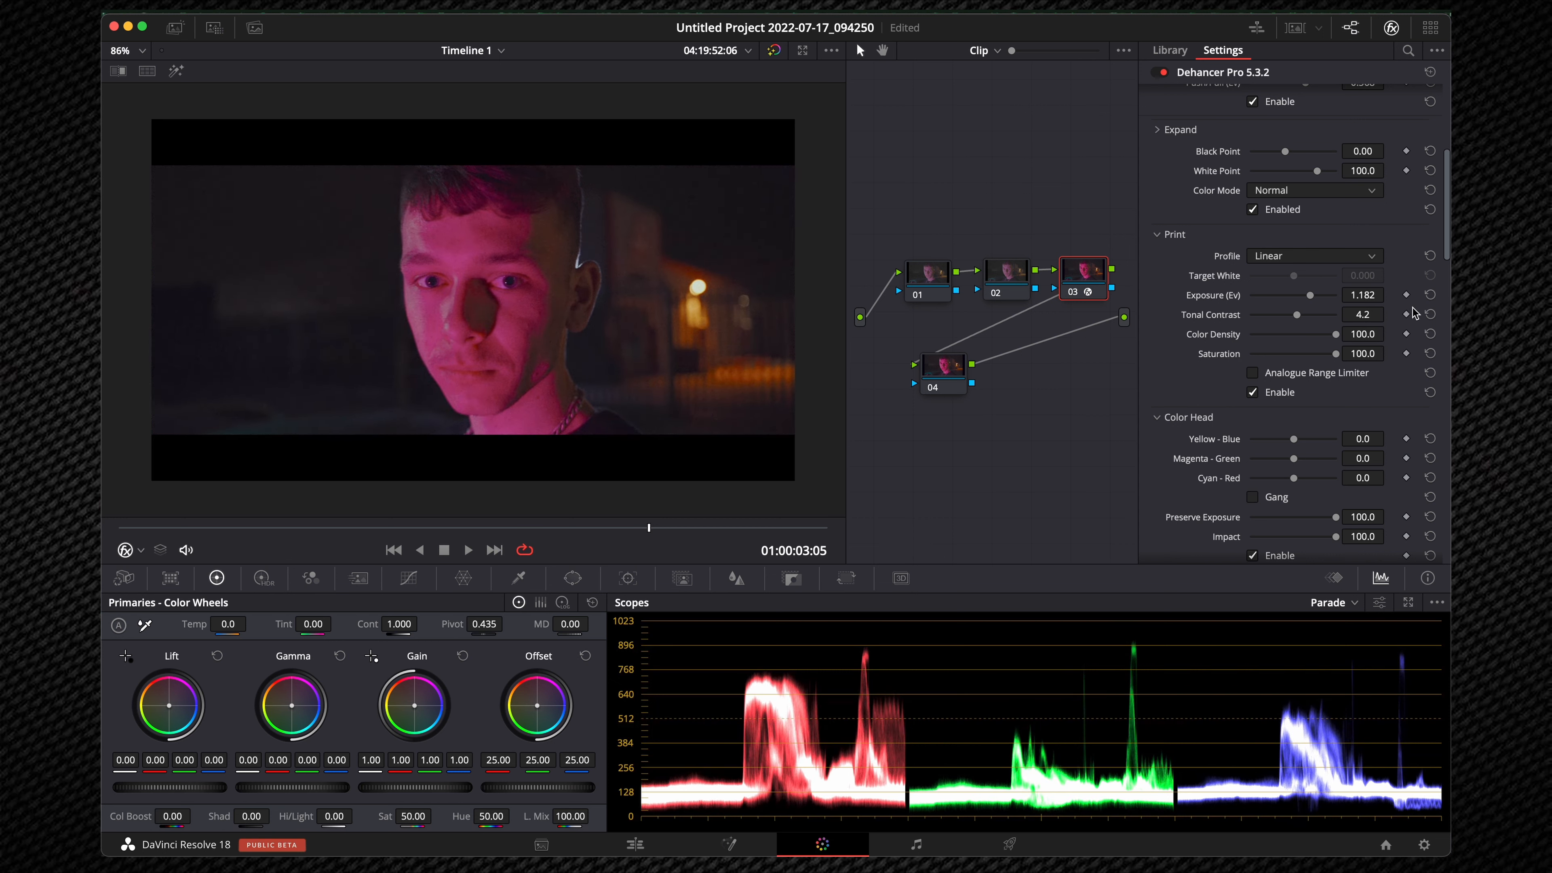
pyautogui.click(1252, 373)
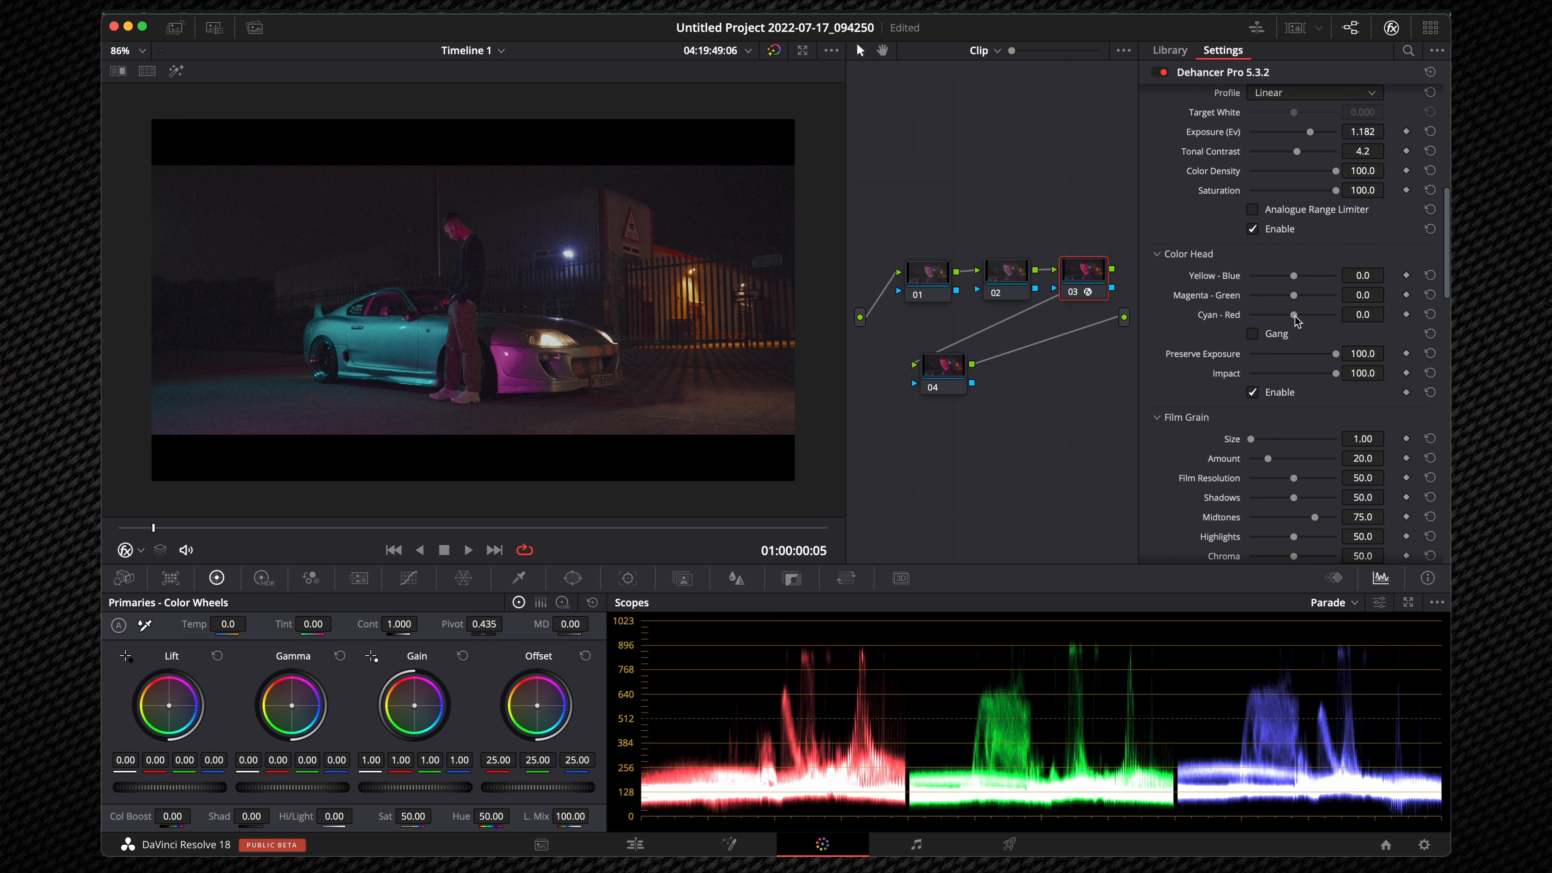
# - Set the Color Head balance to Cyan-Red -10.2, Magenta-Green 2.3 and Yellow-Blue -1.6
pyautogui.moveTo(1294, 315); pyautogui.dragTo(1287, 316)
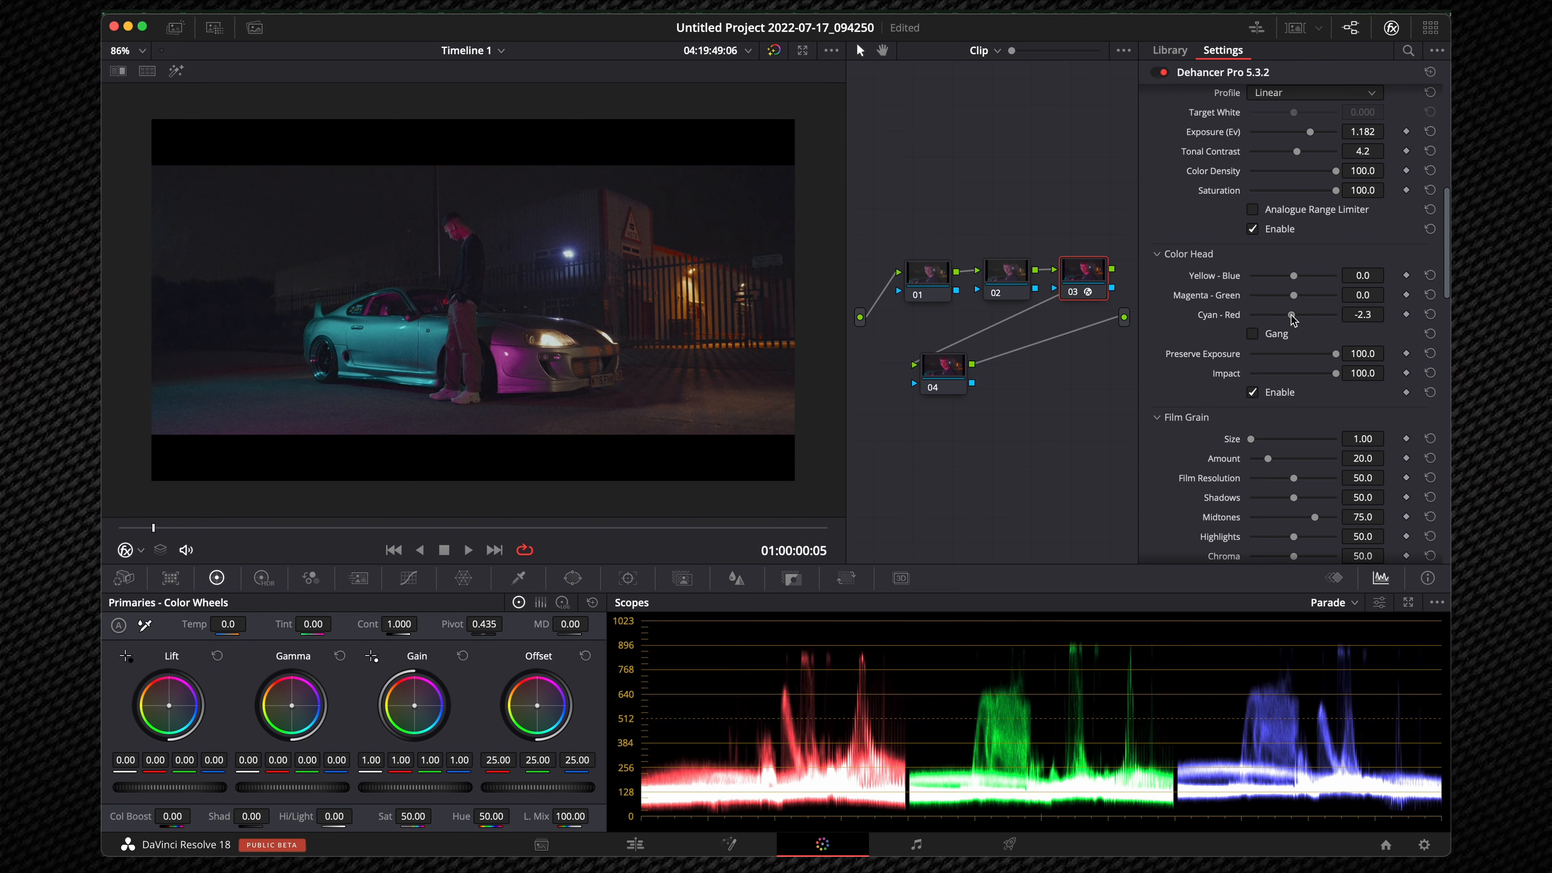
pyautogui.moveTo(1287, 317); pyautogui.dragTo(1288, 319)
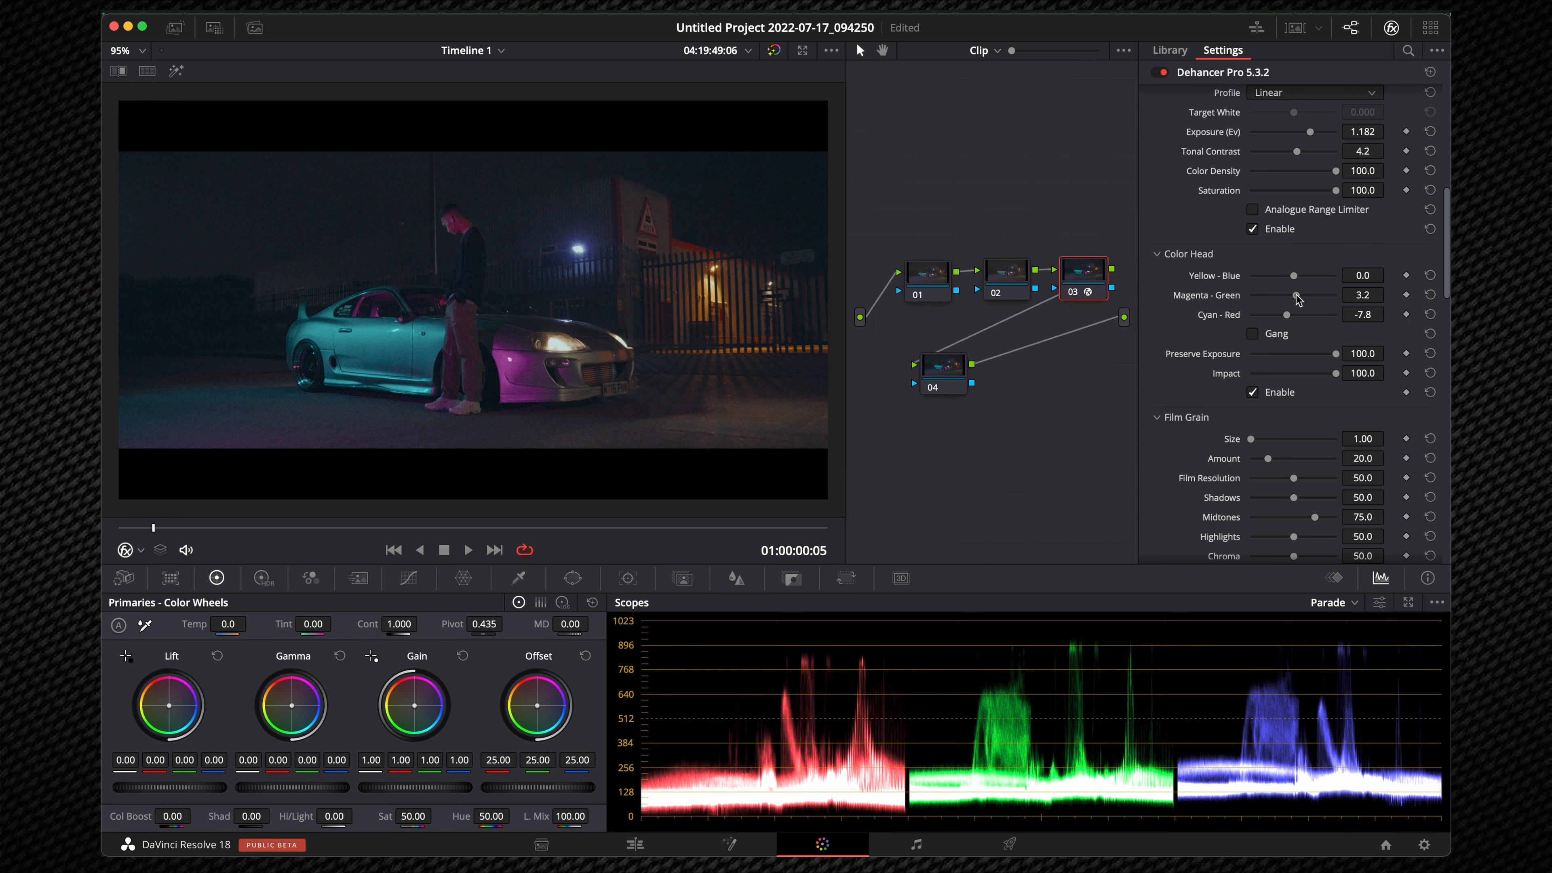
pyautogui.moveTo(1295, 295); pyautogui.dragTo(1291, 274)
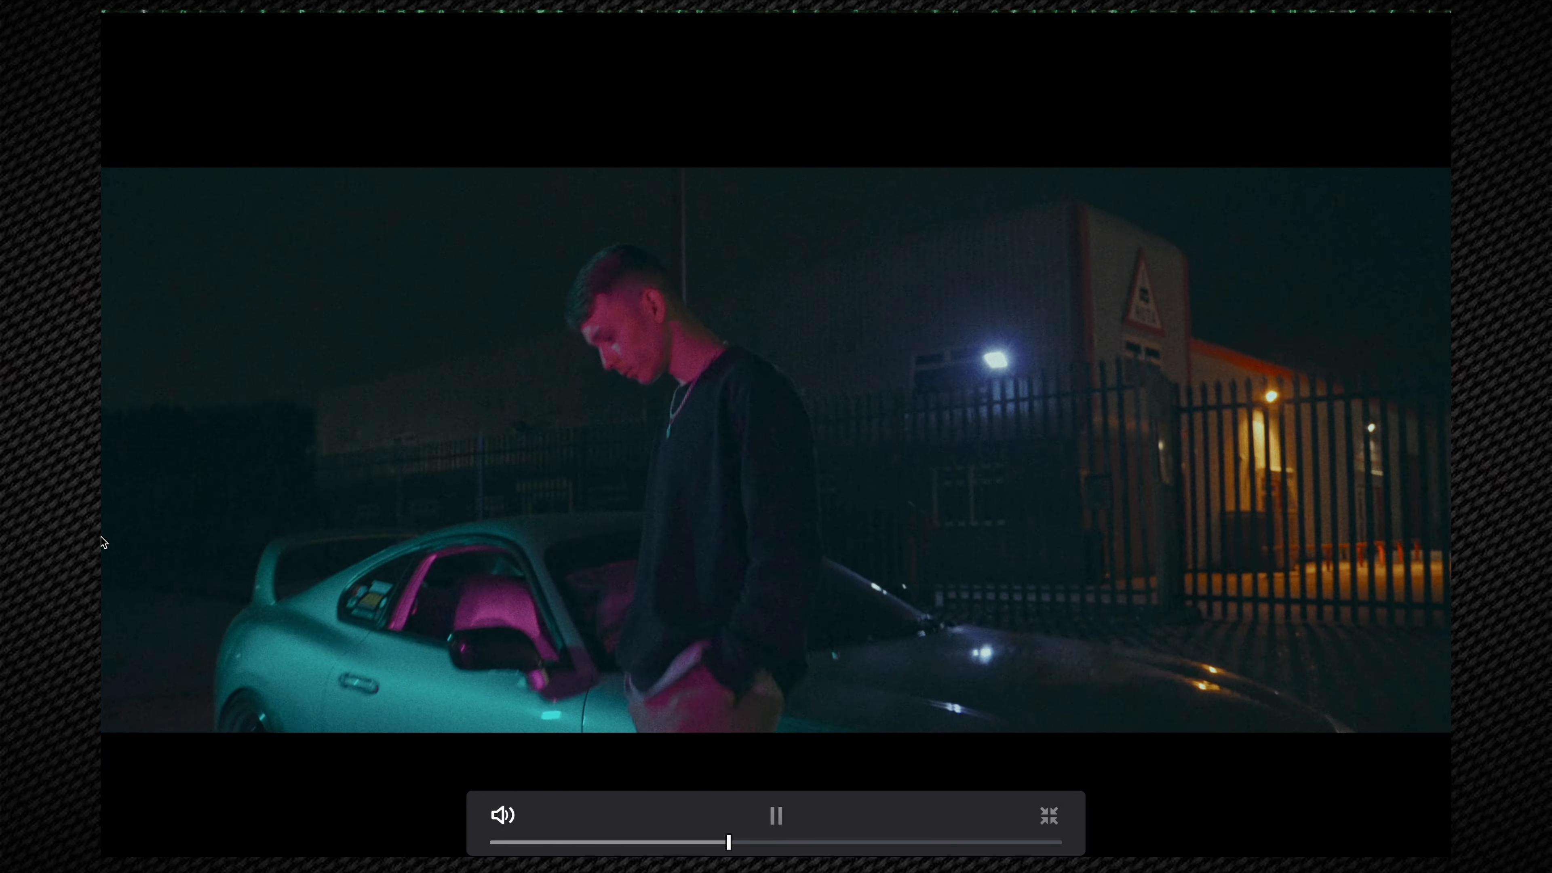
# - Review the graded clip full screen by playing it again from the start
pyautogui.press('space')
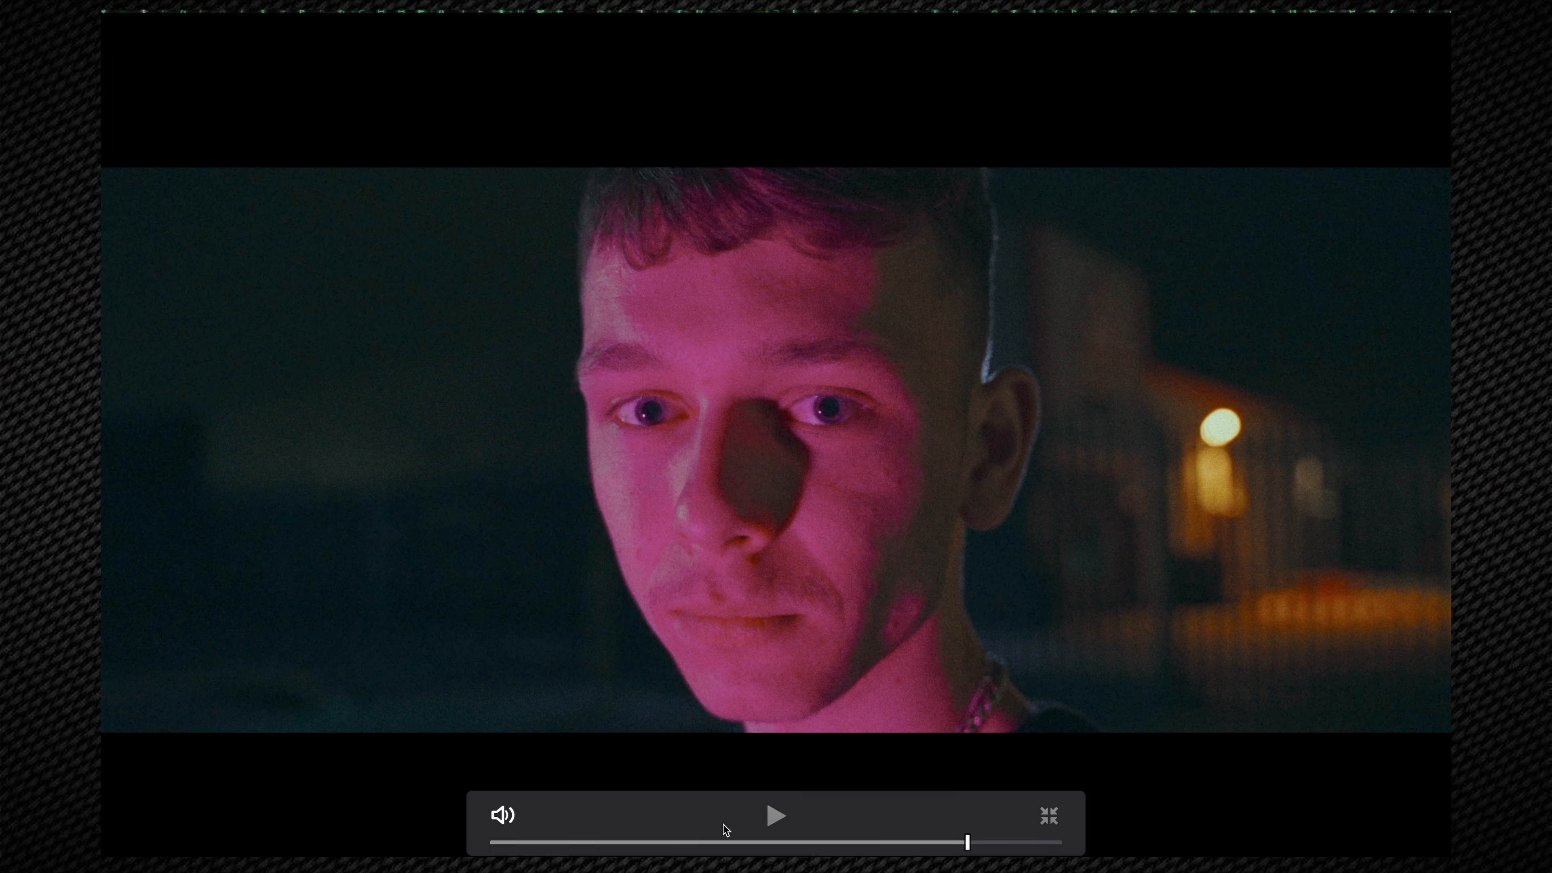
pyautogui.moveTo(727, 842); pyautogui.dragTo(452, 837)
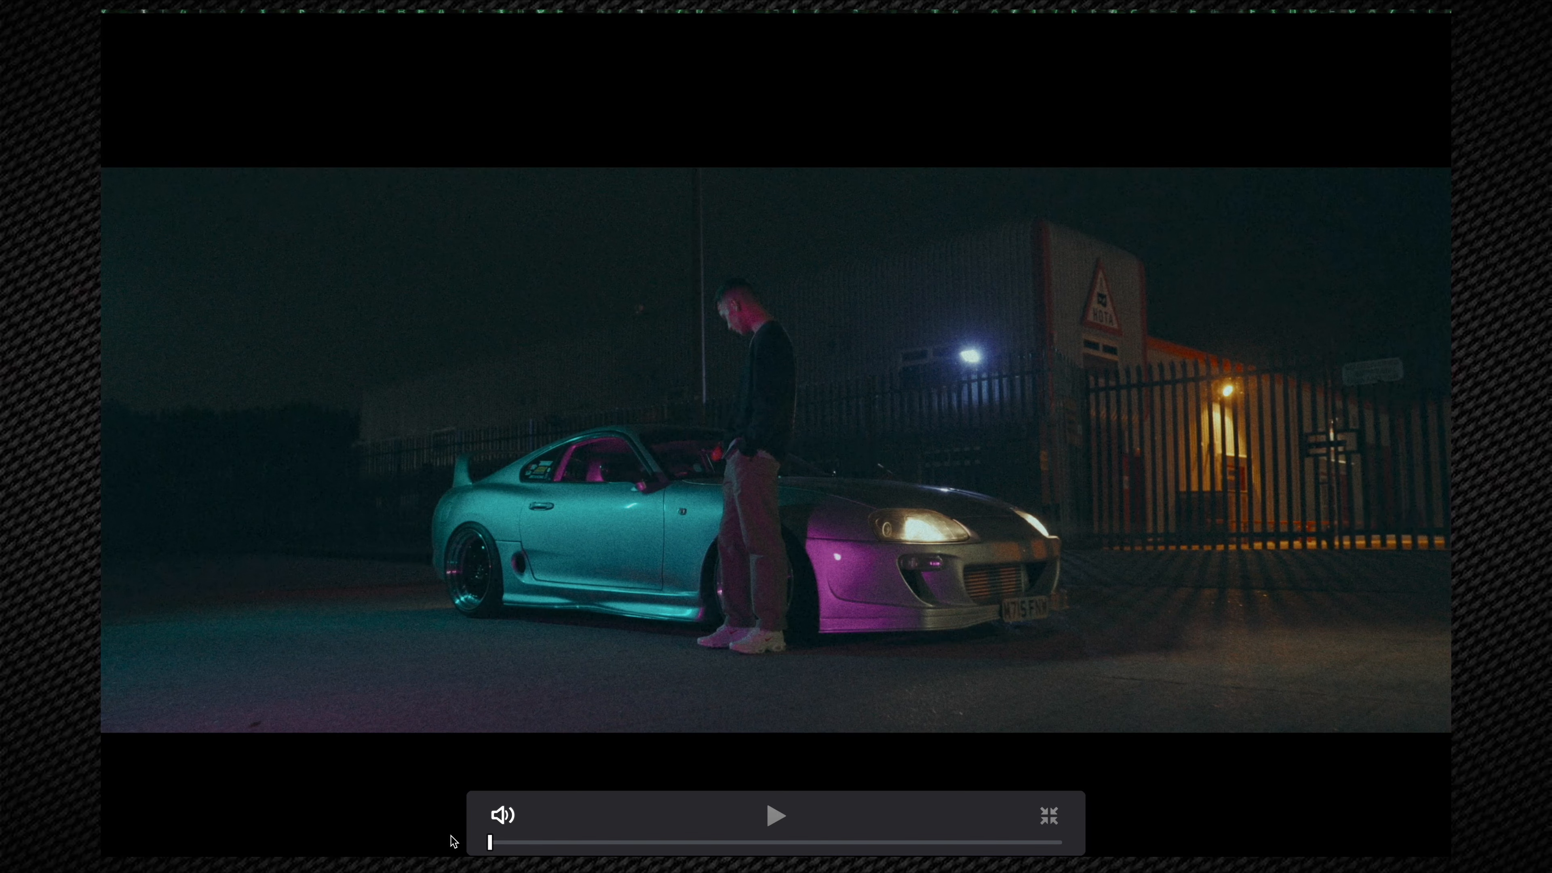
pyautogui.press('space')
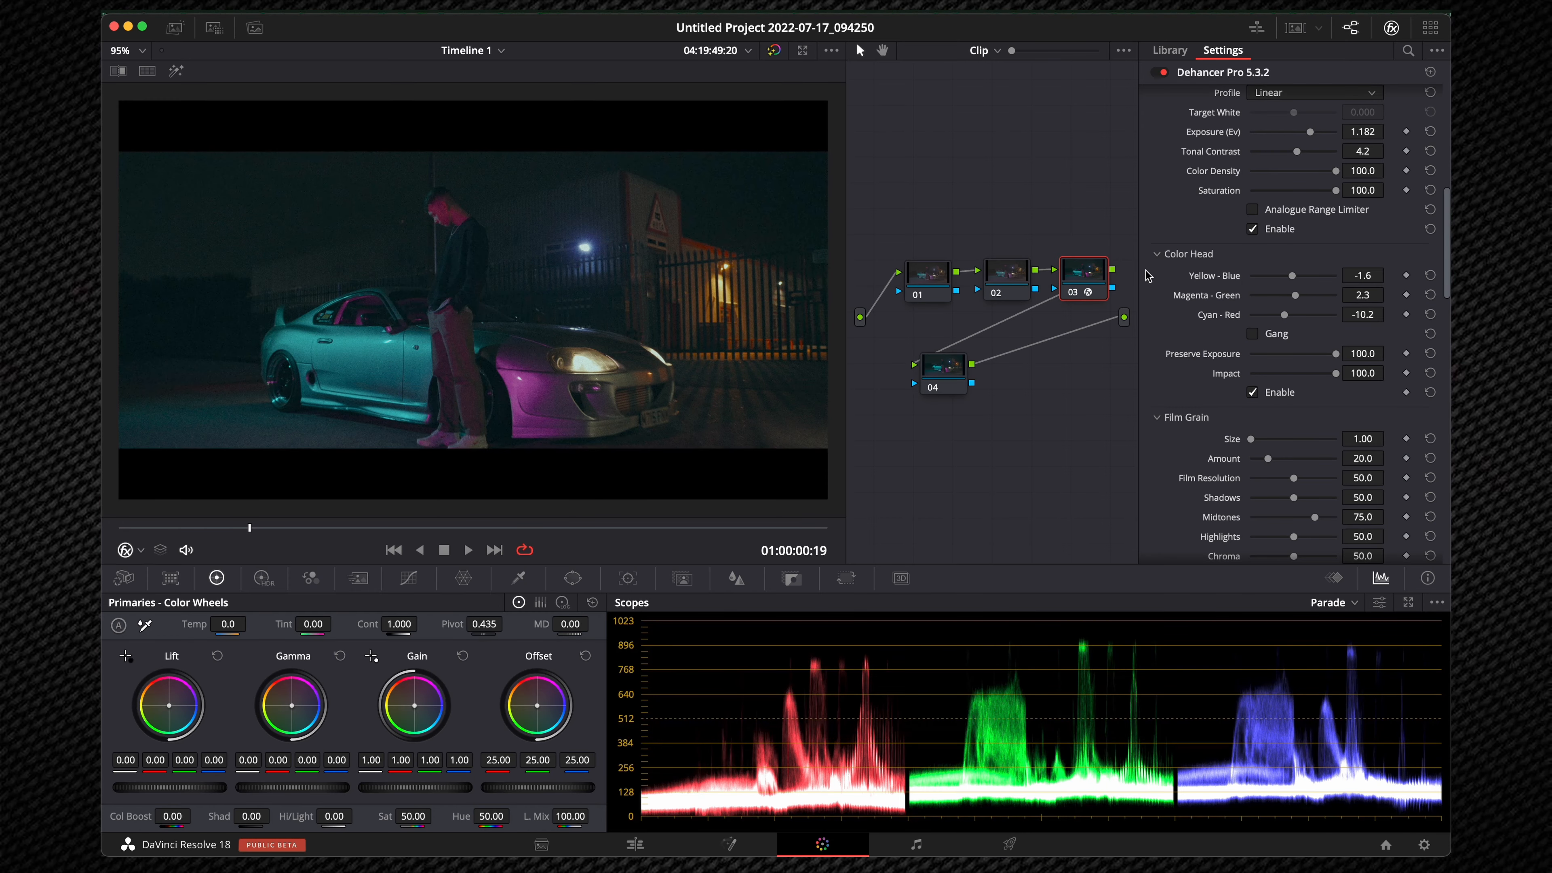
# - Shift nodes 01, 02 and 04 slightly to the right in the node graph
pyautogui.scroll(10, 1282, 270)
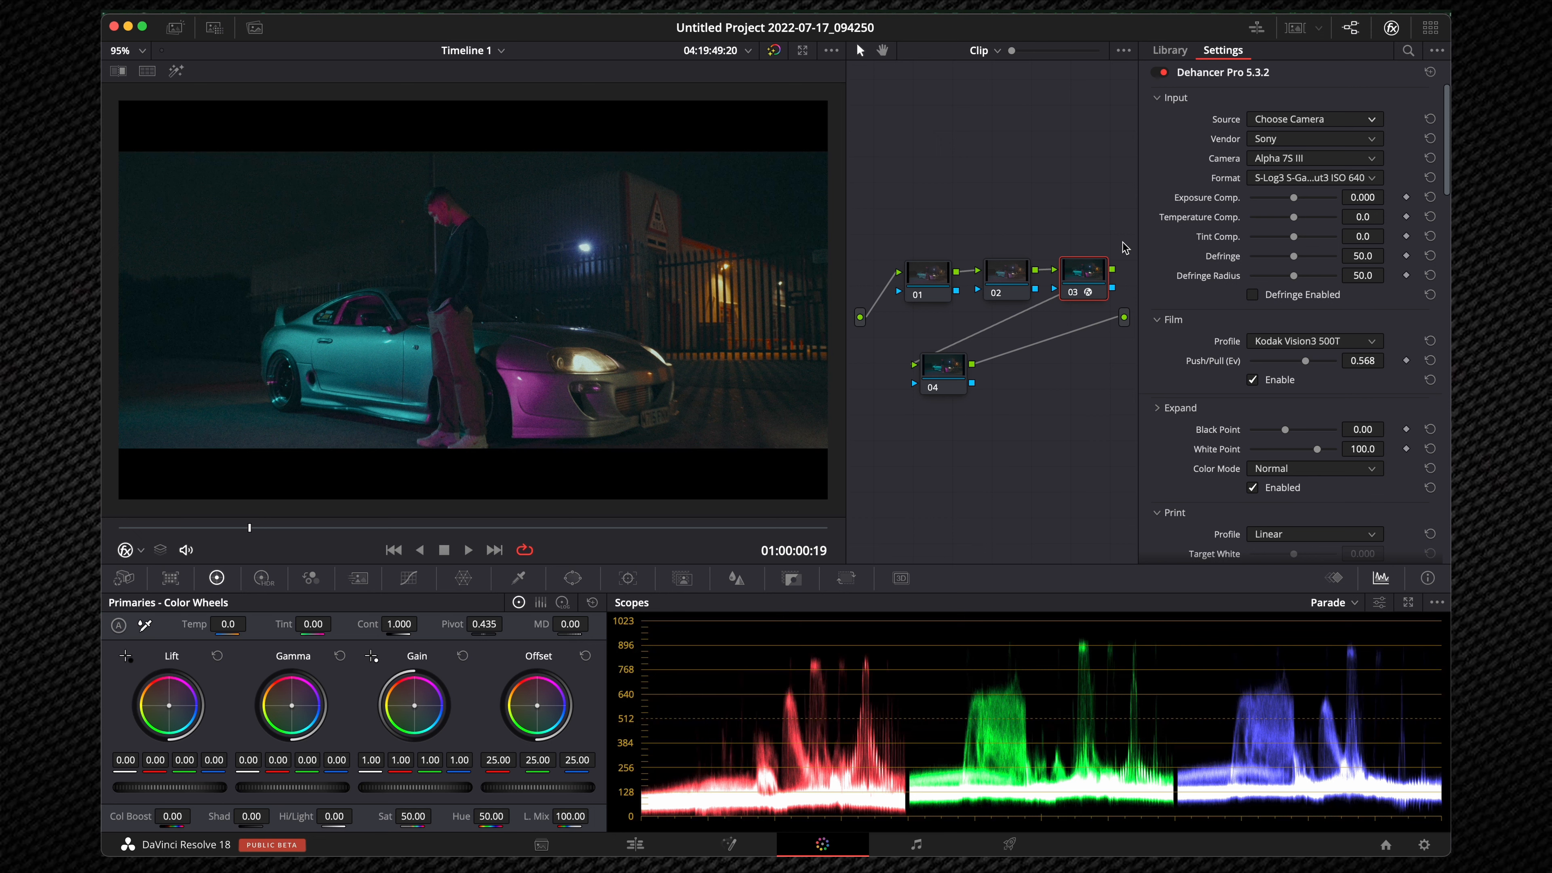
pyautogui.moveTo(899, 224)
pyautogui.mouseDown()
pyautogui.moveTo(998, 305)
pyautogui.moveTo(1014, 292)
pyautogui.mouseUp()
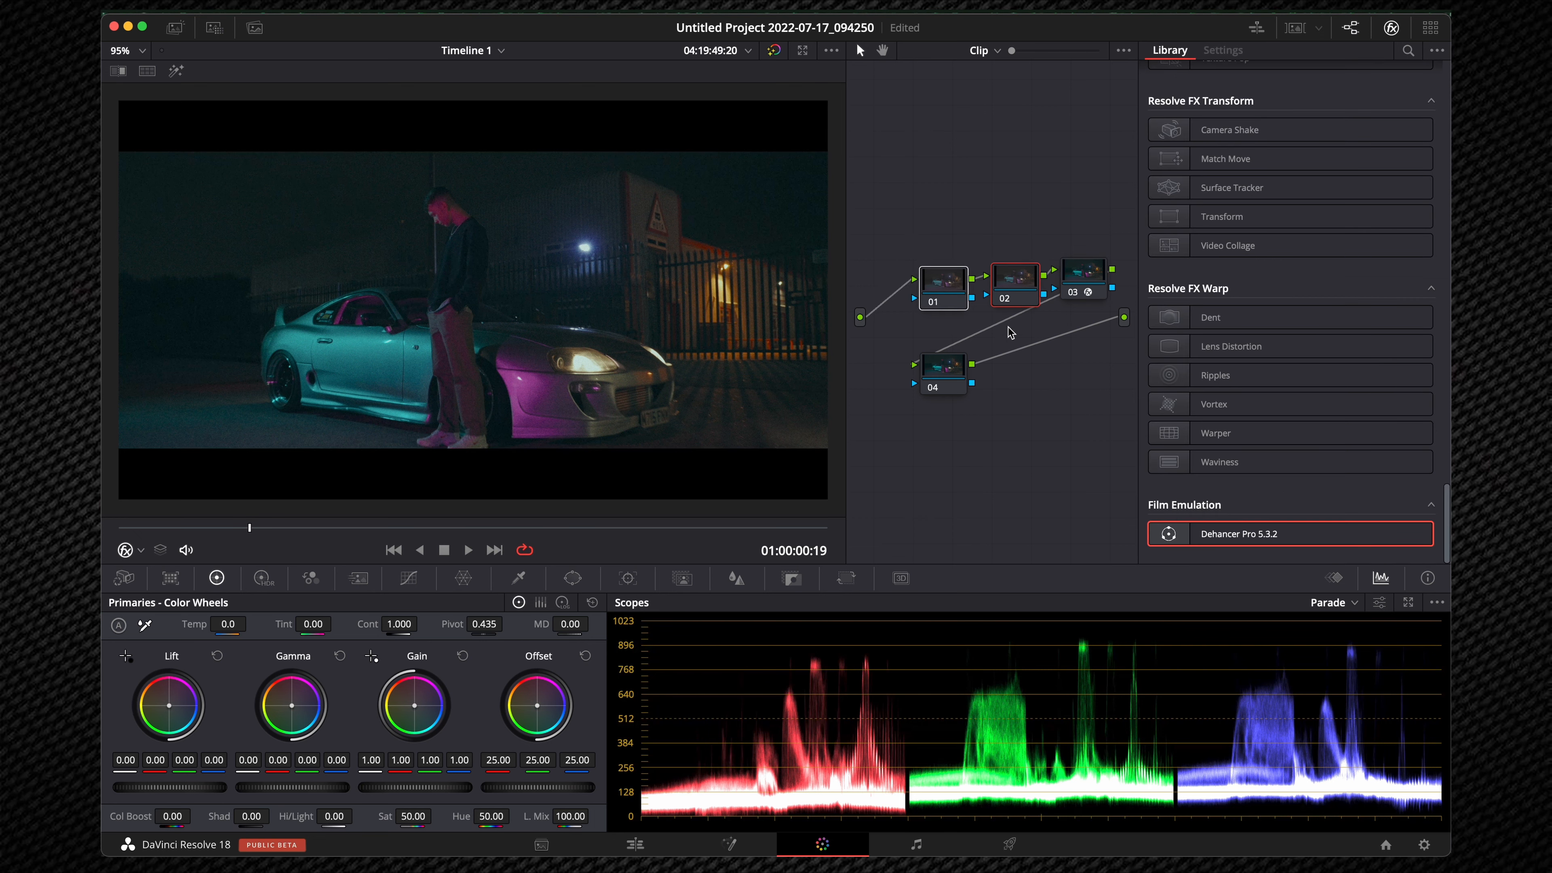
pyautogui.moveTo(946, 367); pyautogui.dragTo(955, 365)
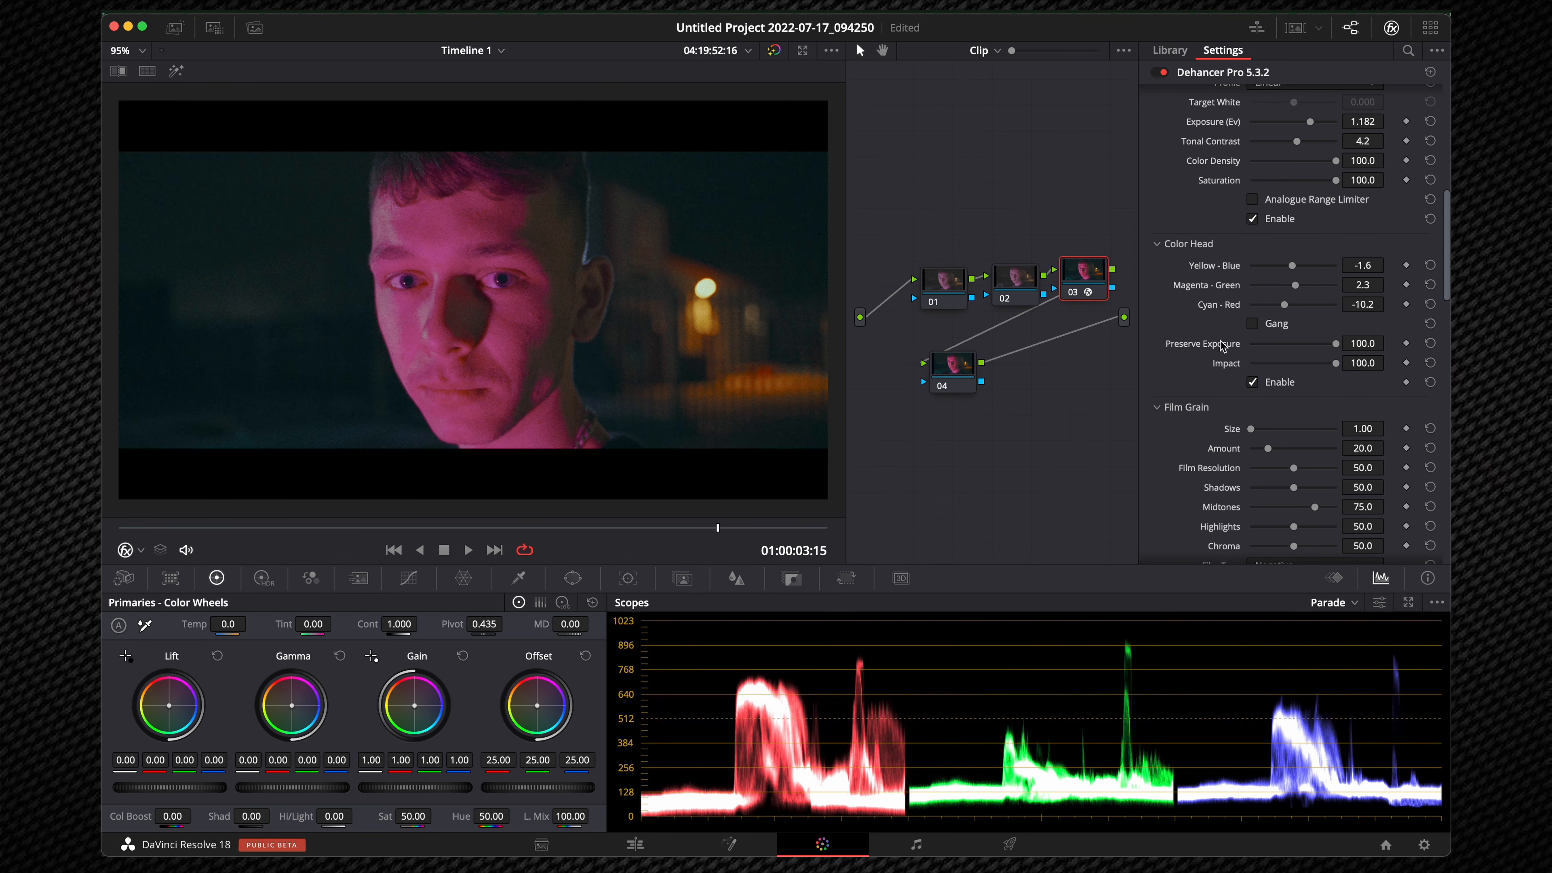
# - Try lowering the Color Head Impact to 0 and bring it back to 100
pyautogui.moveTo(1327, 366)
pyautogui.mouseDown()
pyautogui.moveTo(1270, 368)
pyautogui.moveTo(1313, 366)
pyautogui.mouseUp()
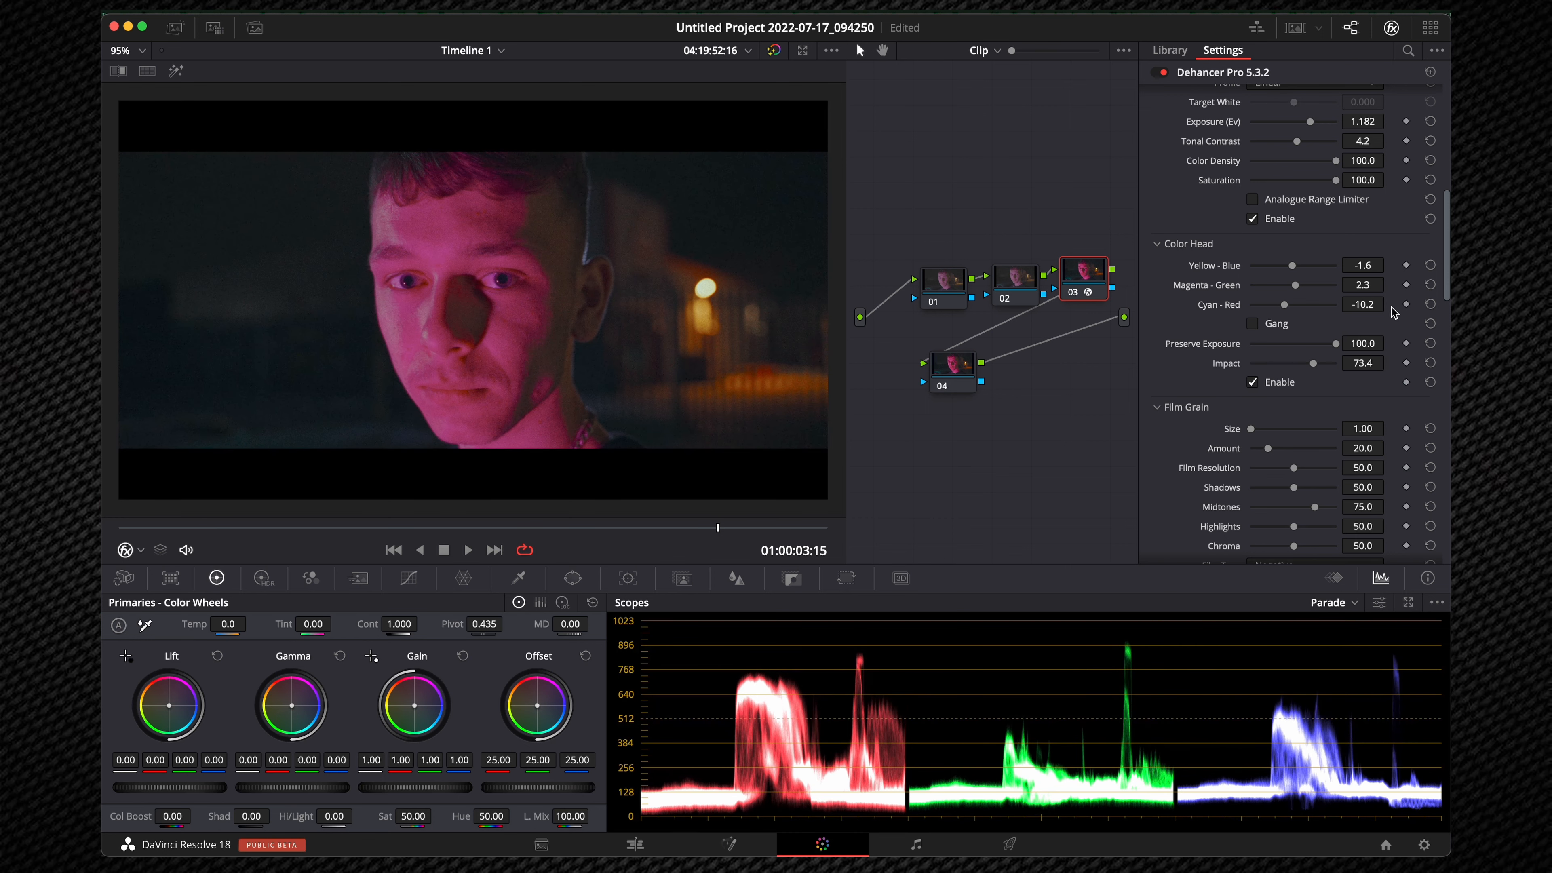
pyautogui.moveTo(1305, 366); pyautogui.dragTo(1201, 377)
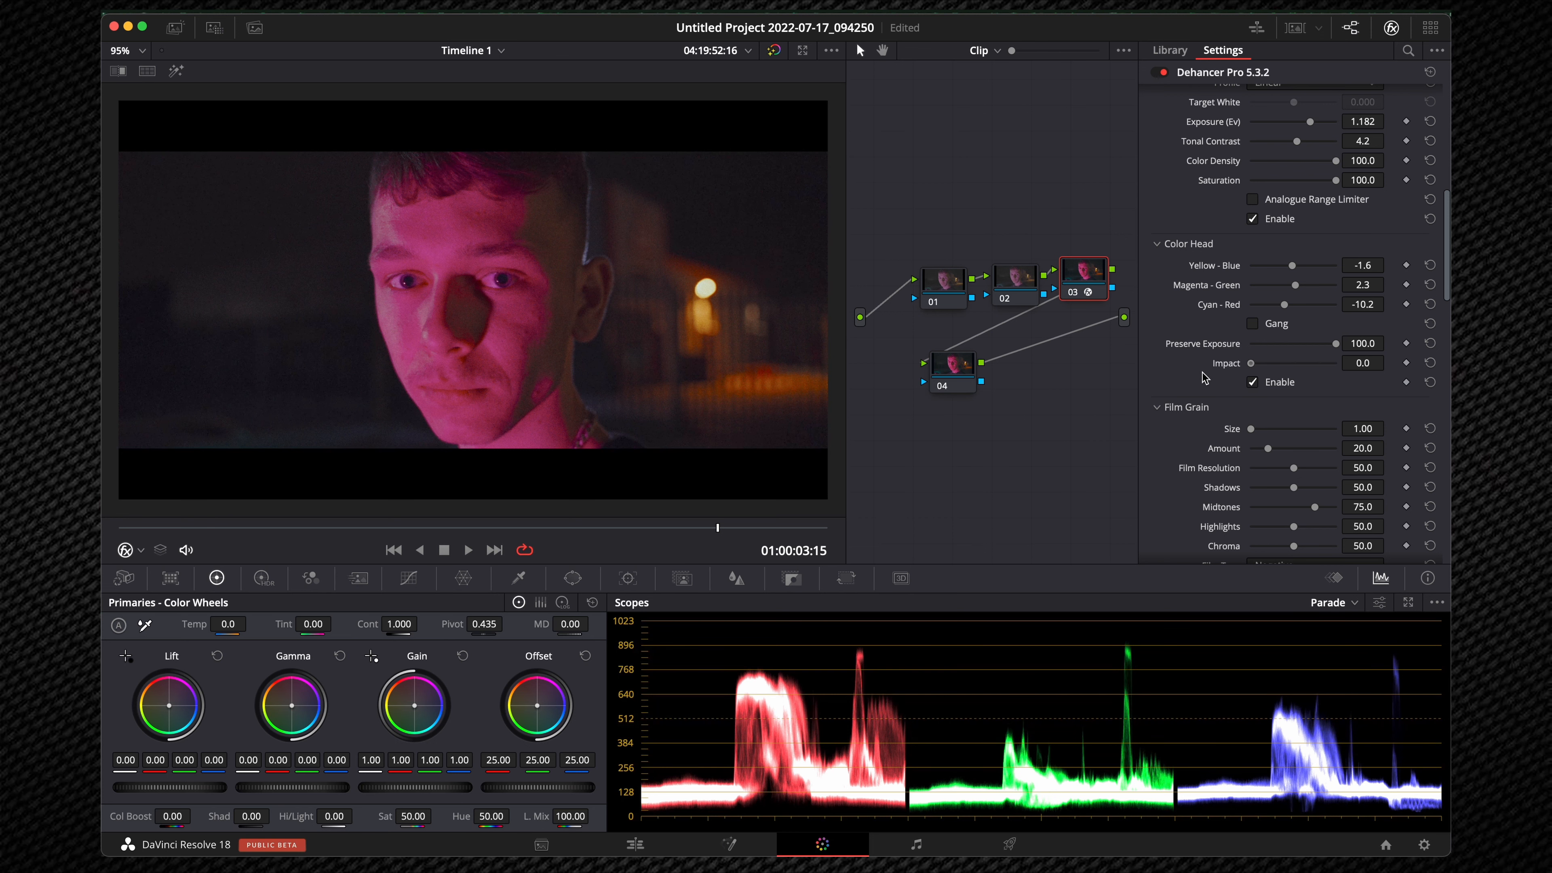
pyautogui.moveTo(1202, 372); pyautogui.dragTo(1451, 355)
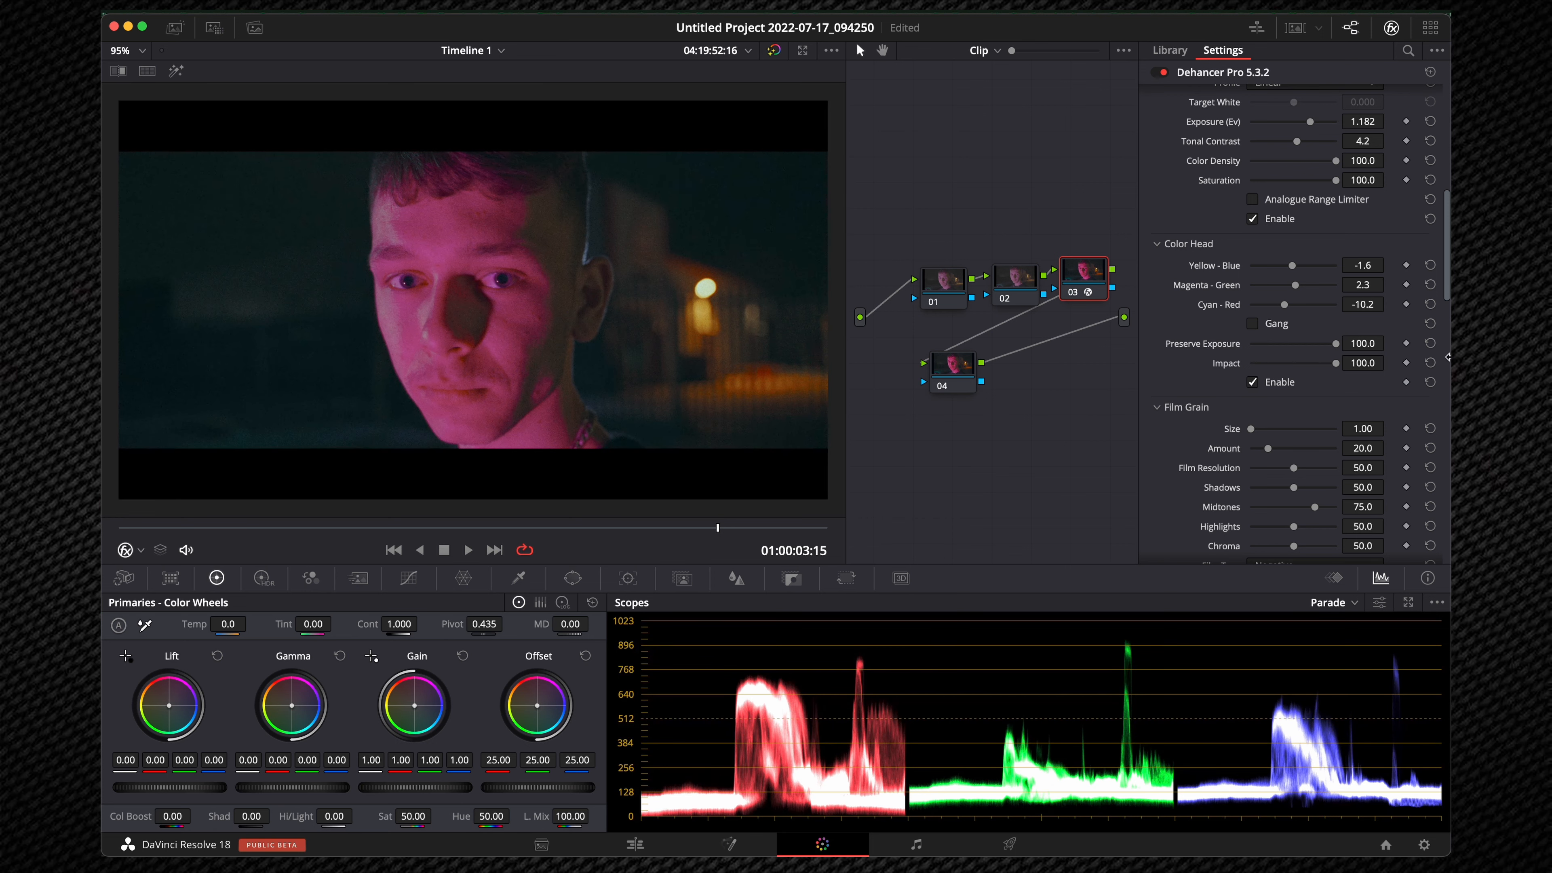
# - Set the Color Head's Preserve Exposure to 78.8 and Cyan-Red to -10.6, testing lower values of both on the close-up
pyautogui.scroll(-2, 723, 503)
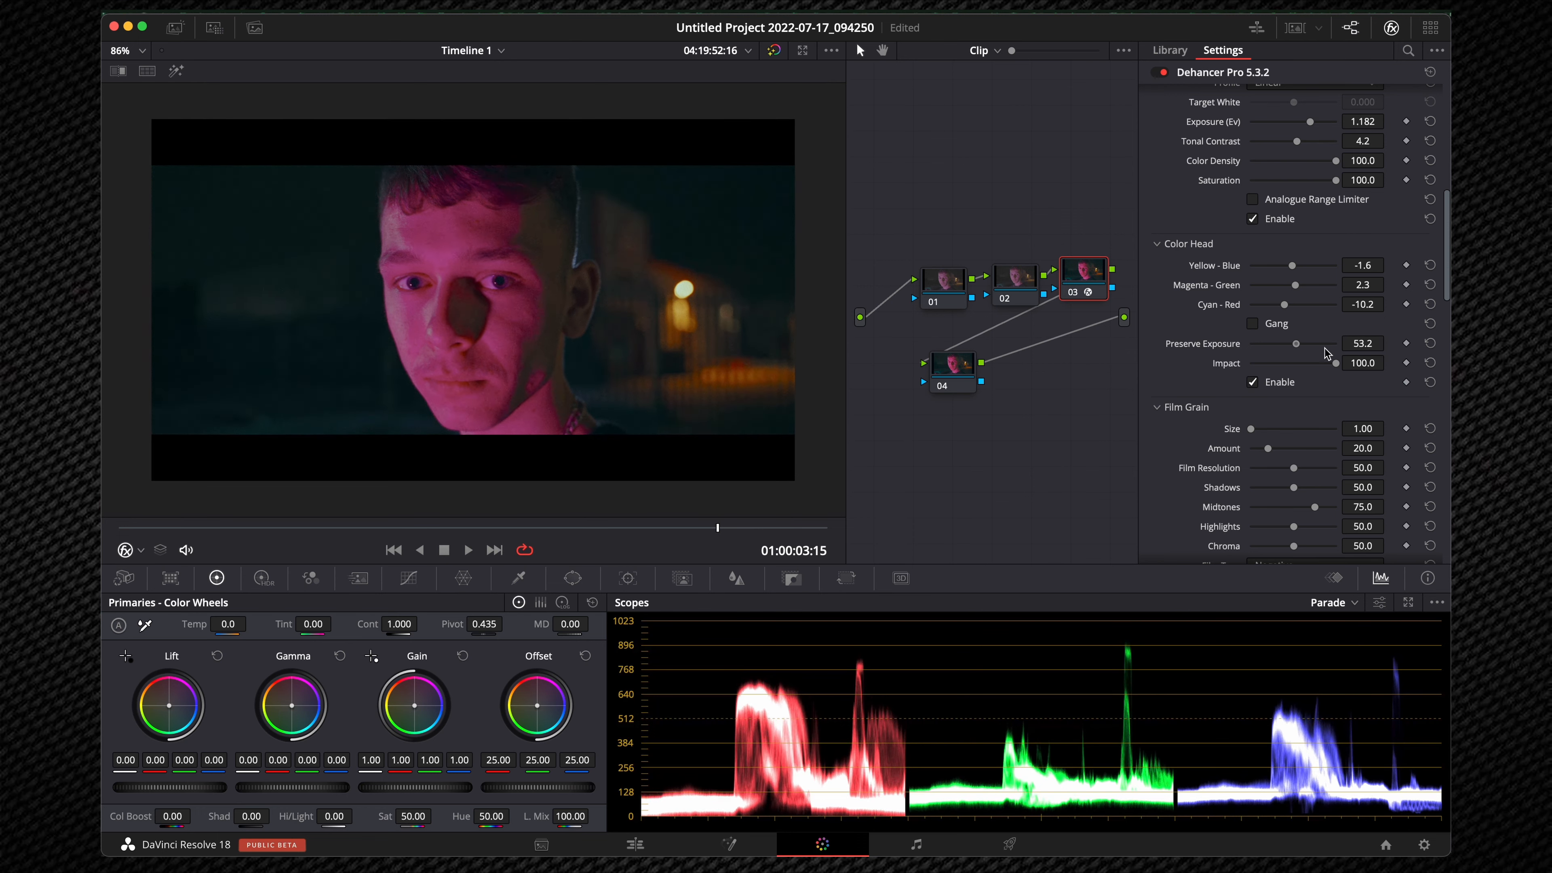
pyautogui.moveTo(1343, 336); pyautogui.dragTo(1192, 367)
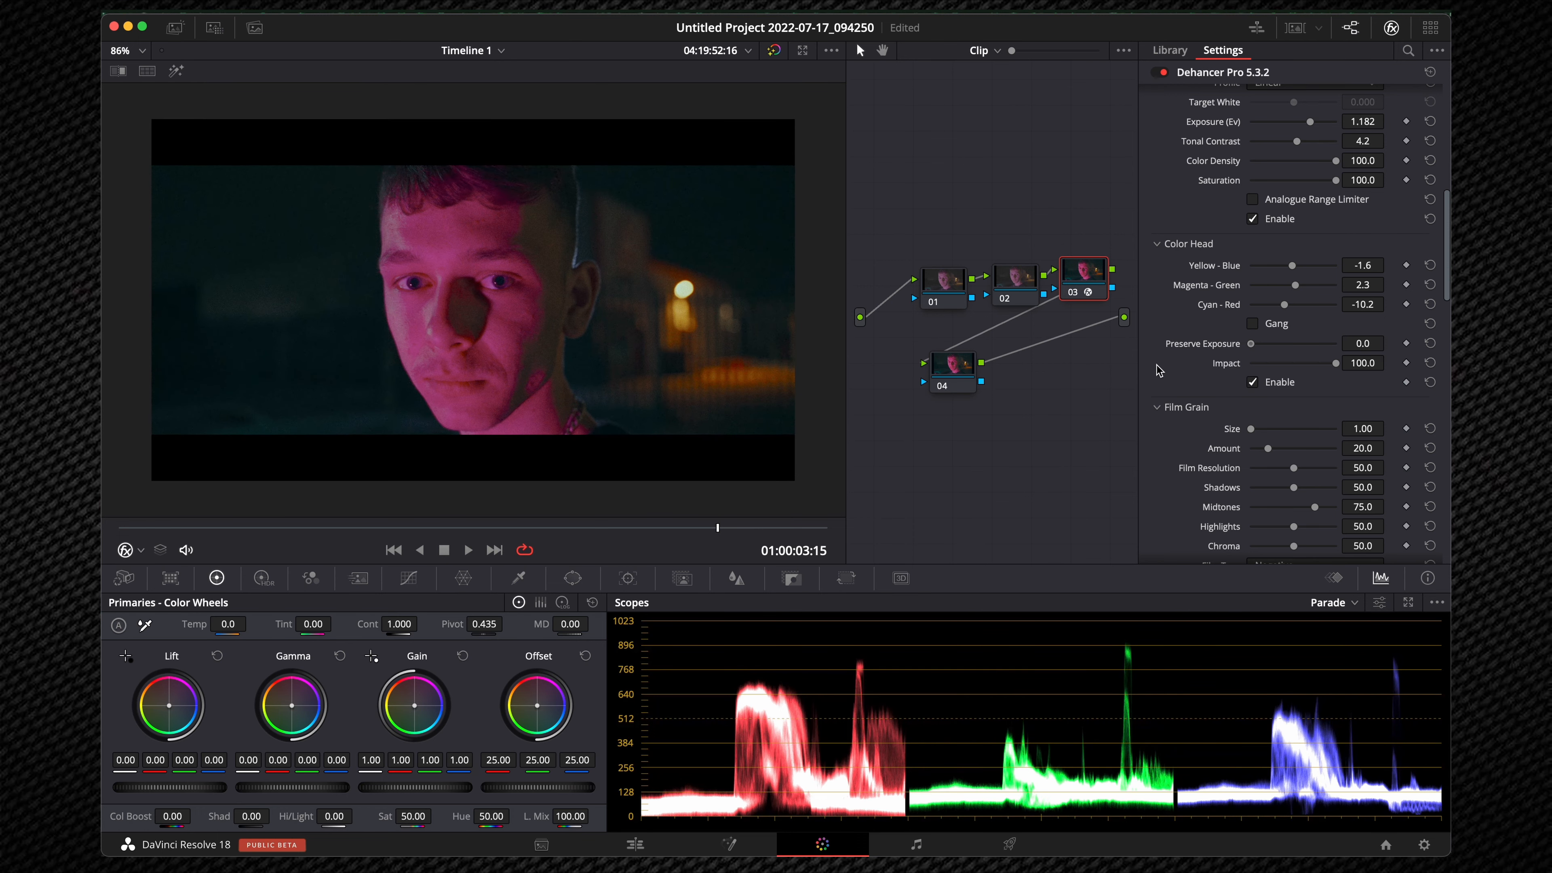
pyautogui.moveTo(1284, 305); pyautogui.dragTo(1272, 305)
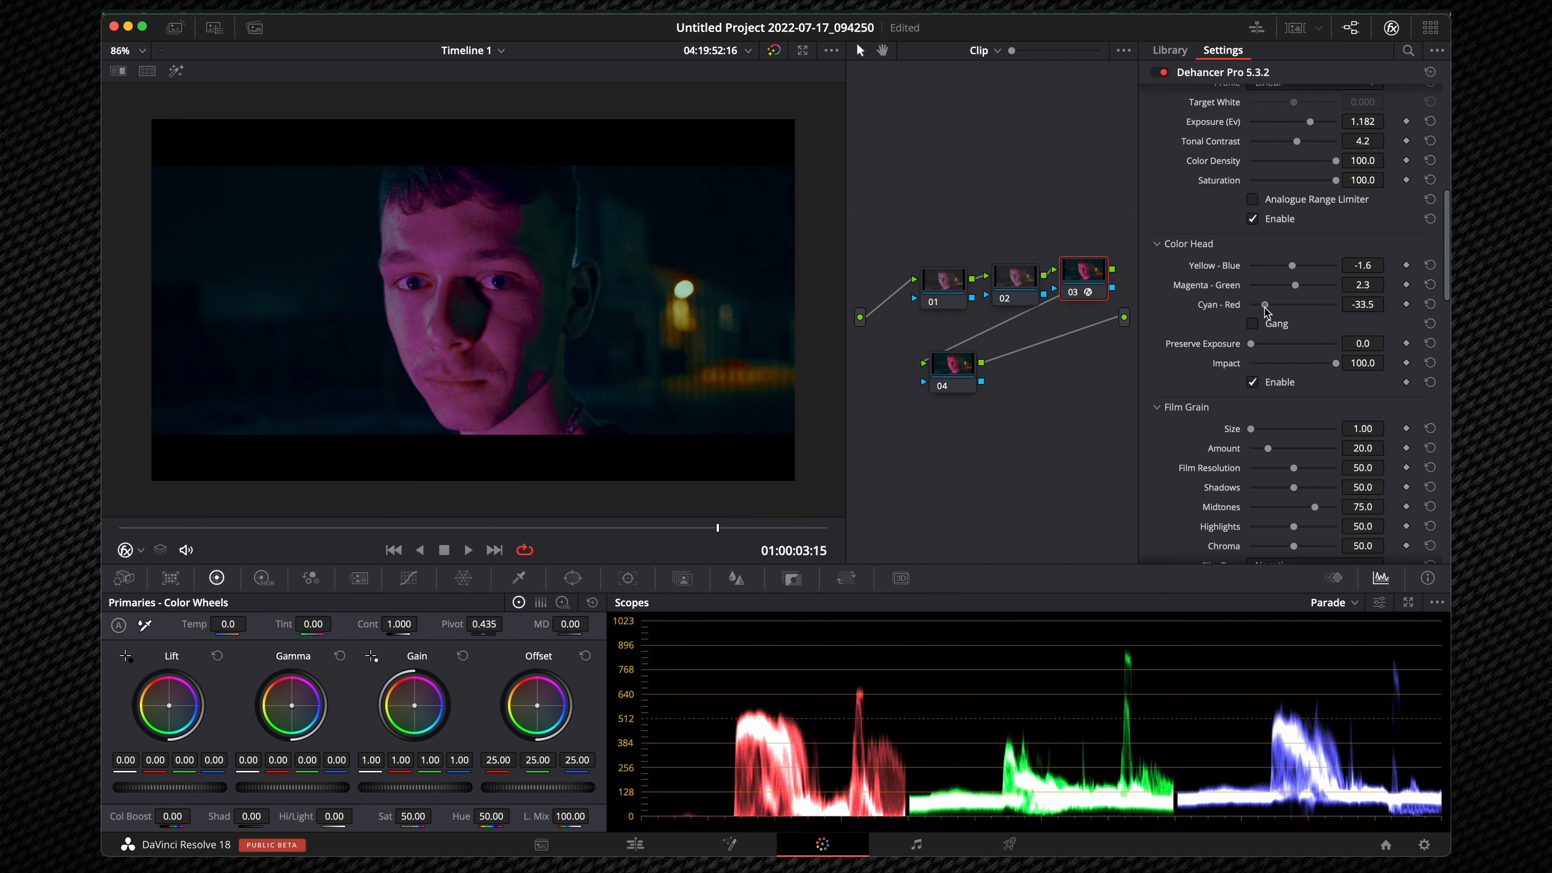
pyautogui.moveTo(1265, 308); pyautogui.dragTo(1286, 306)
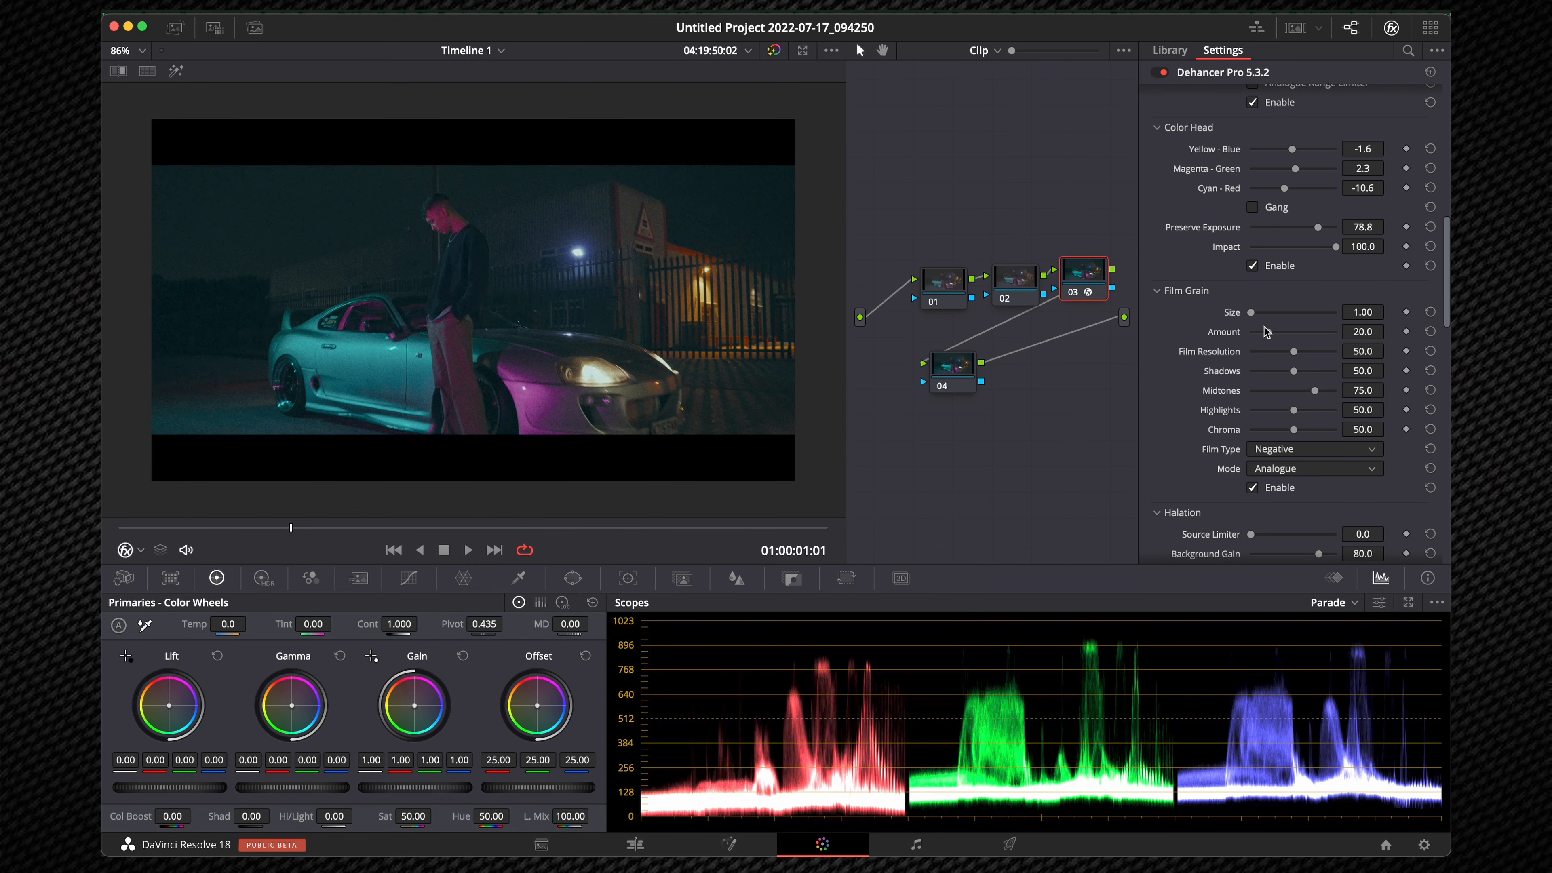
# - Set the Film Grain to Size 3.52, Amount 3.5, Shadows 22.0, Highlights 54.2 and Chroma 12.9
pyautogui.scroll(2, 433, 284)
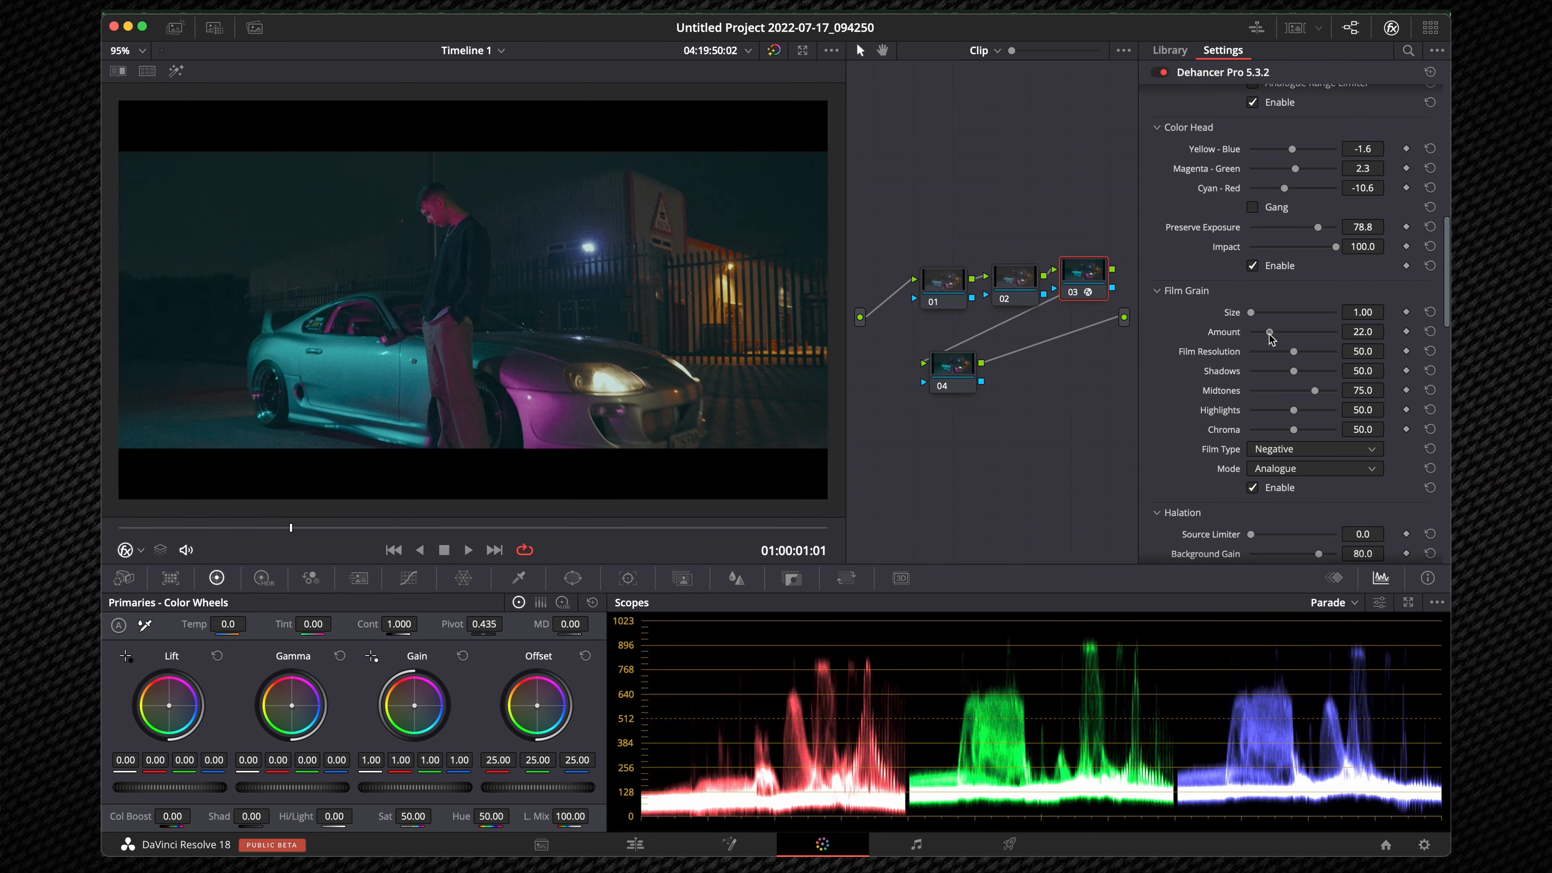
pyautogui.moveTo(1269, 334); pyautogui.dragTo(1257, 335)
pyautogui.moveTo(1293, 374); pyautogui.dragTo(1275, 382)
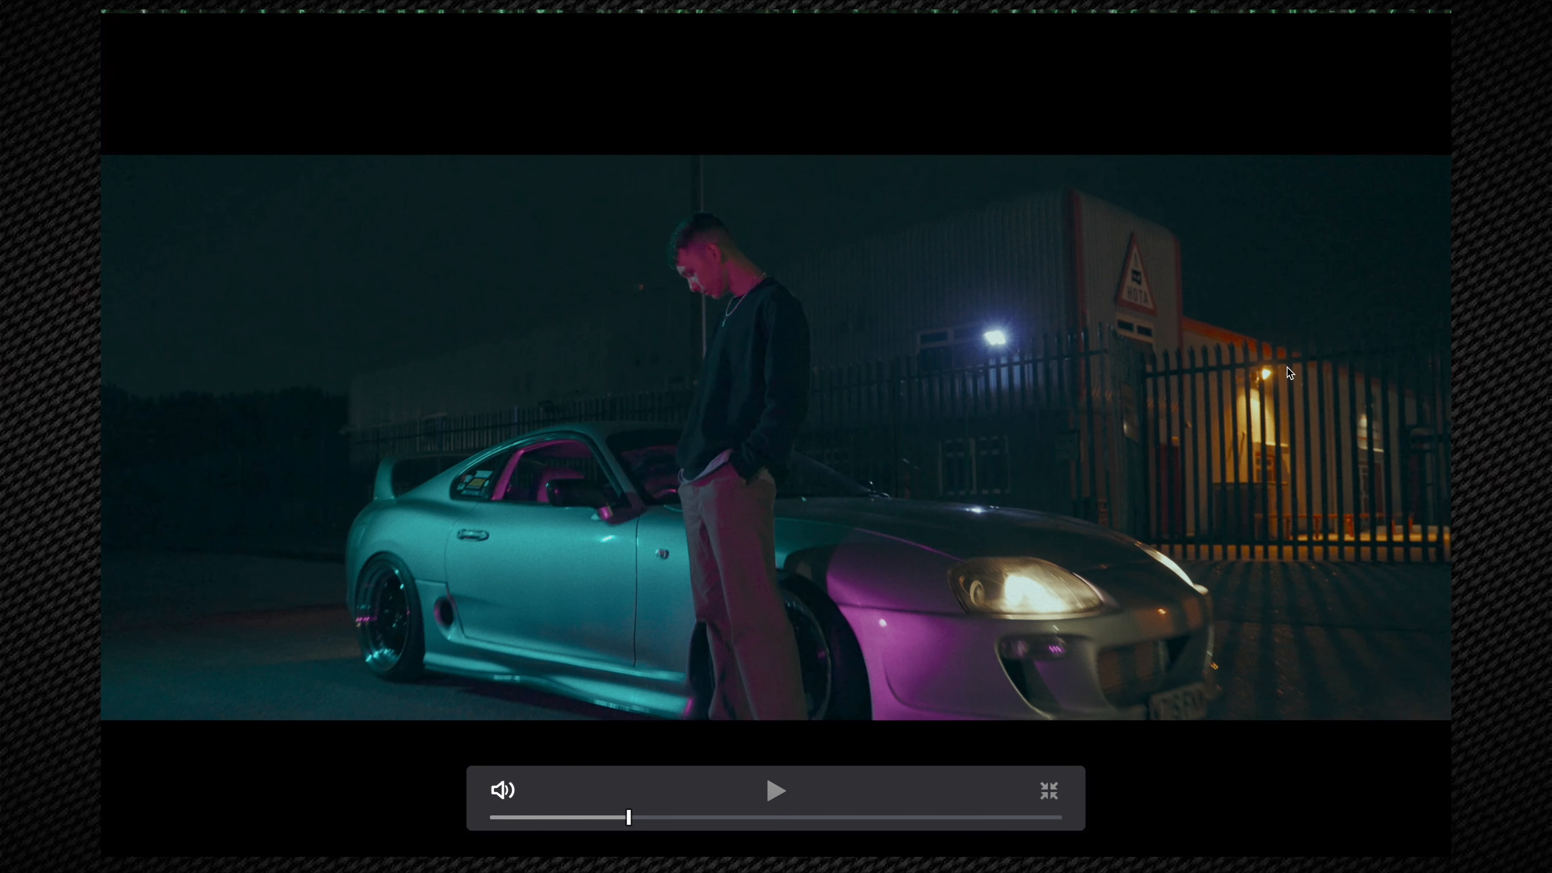
pyautogui.click(575, 538)
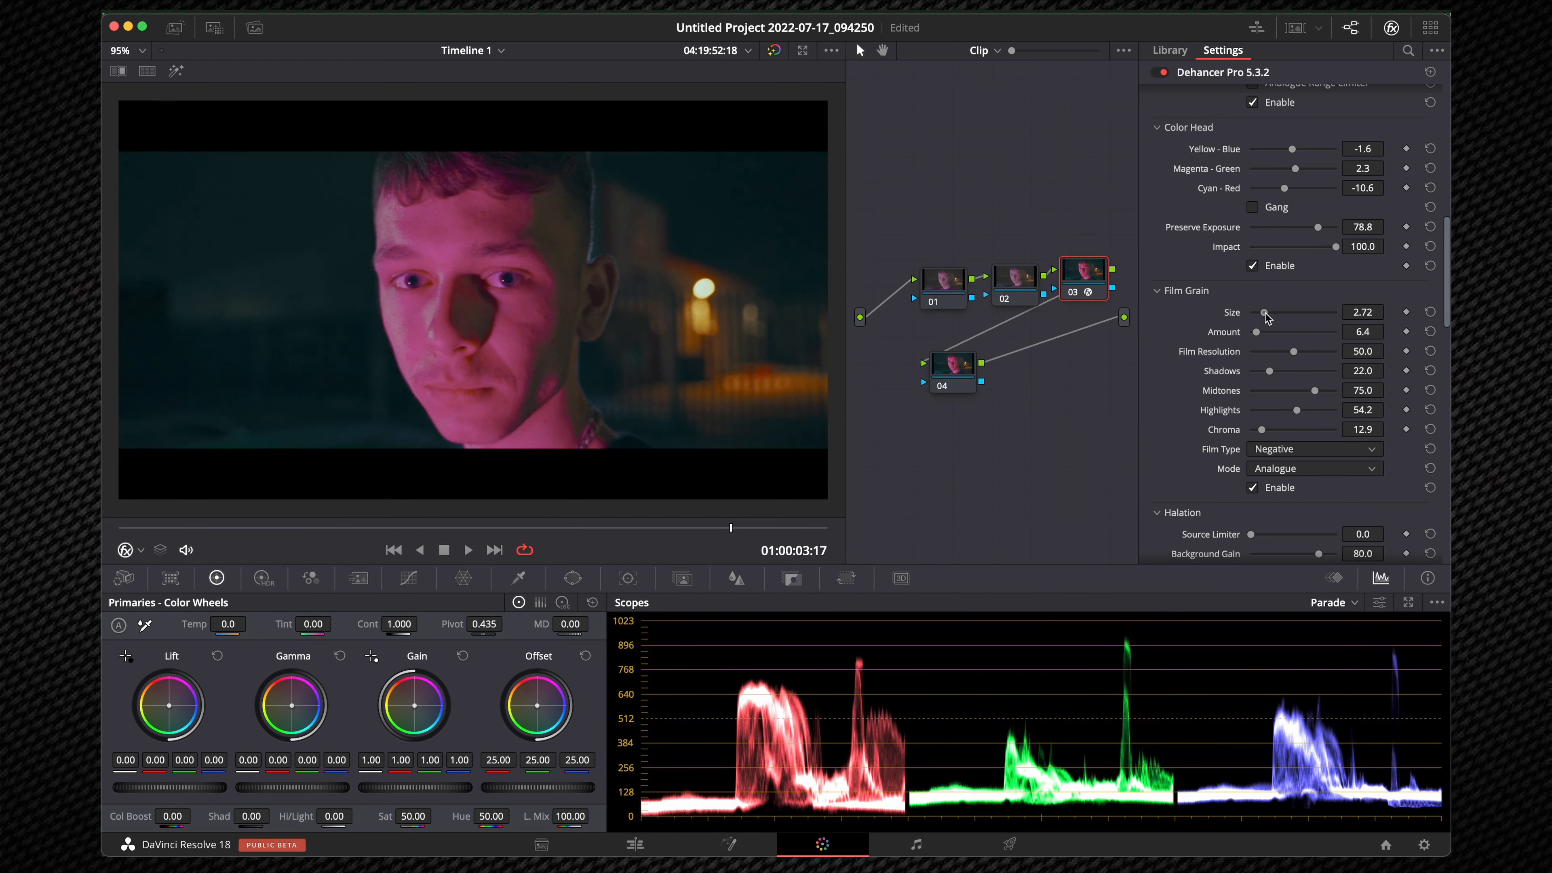
pyautogui.moveTo(1265, 312); pyautogui.dragTo(1340, 305)
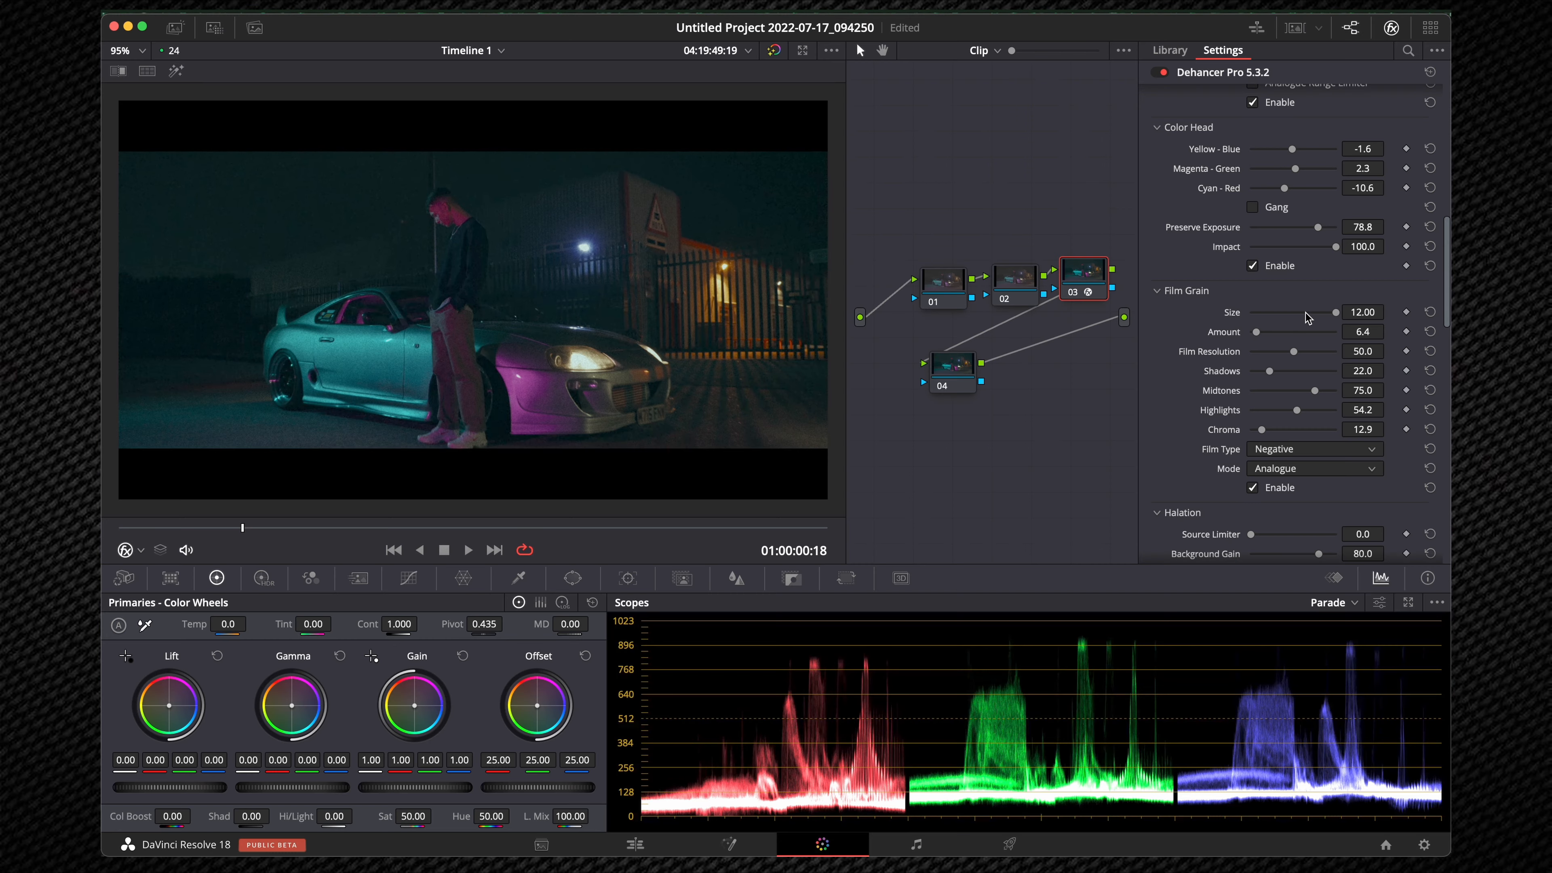
pyautogui.moveTo(1307, 313); pyautogui.dragTo(1258, 318)
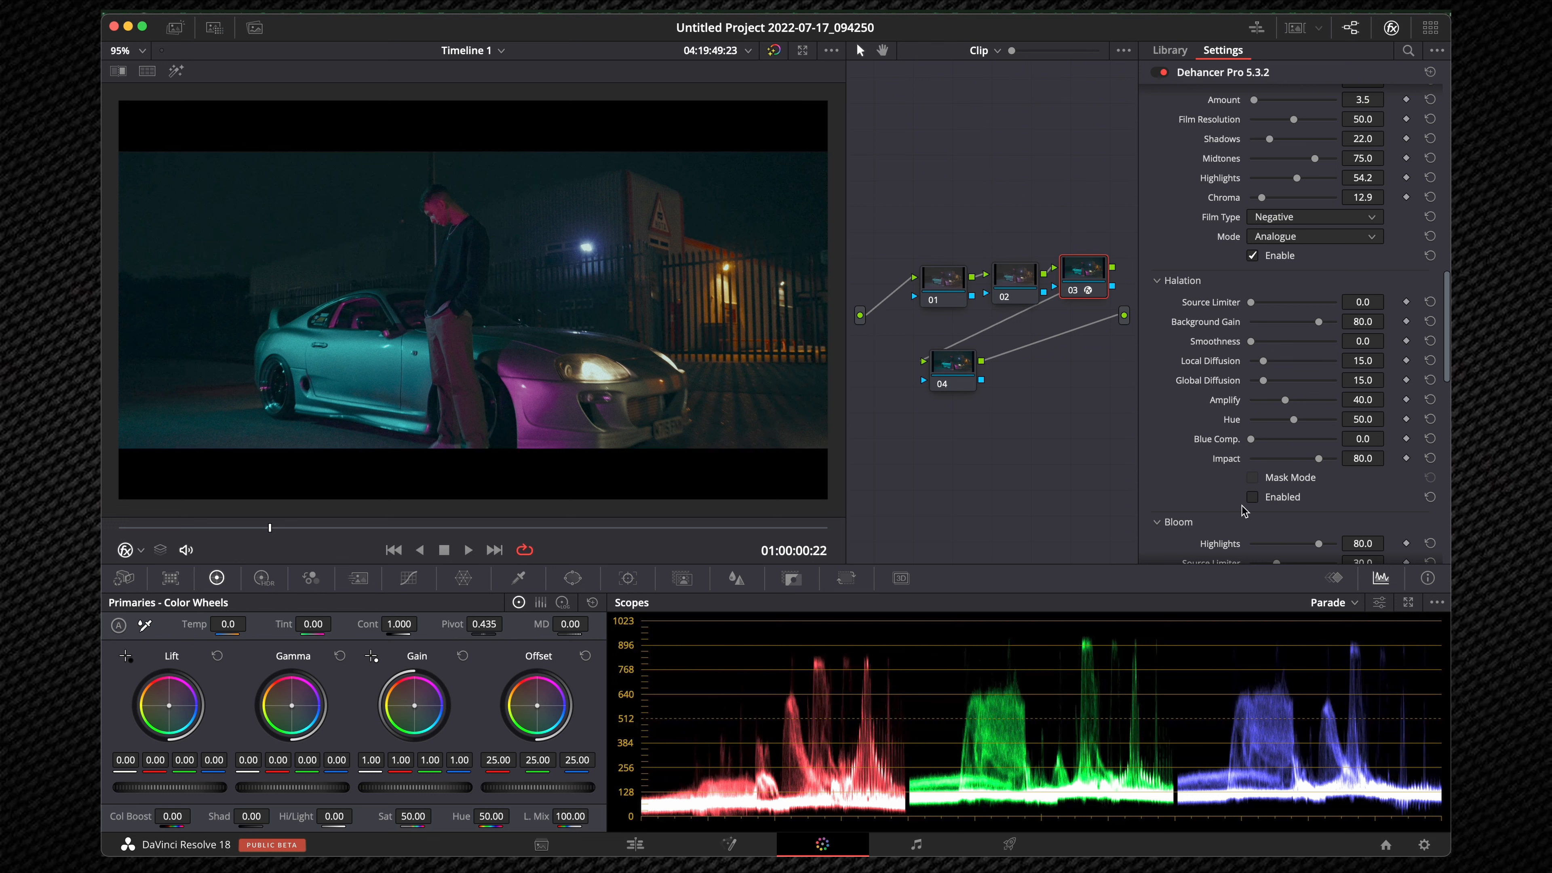
# - Enable Halation and set Background Gain to 66.9, Smoothness to 17.5, Local Diffusion to 18.4 and Amplify to 31.2
pyautogui.scroll(5, 1254, 502)
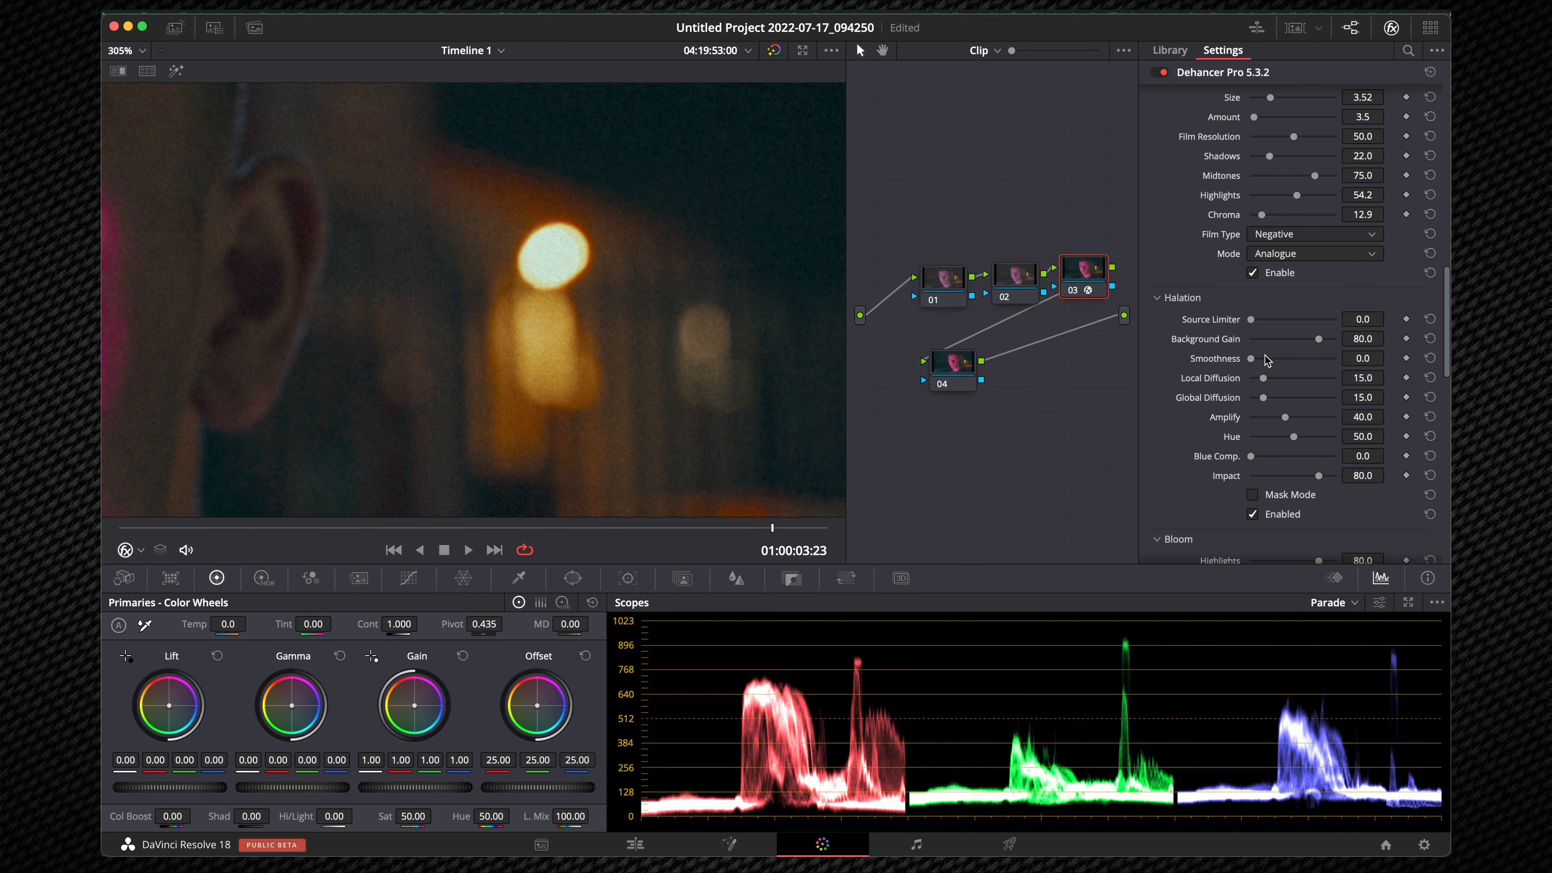
pyautogui.moveTo(1287, 418); pyautogui.dragTo(1338, 436)
pyautogui.moveTo(1336, 437); pyautogui.dragTo(1251, 446)
pyautogui.press('super+z')
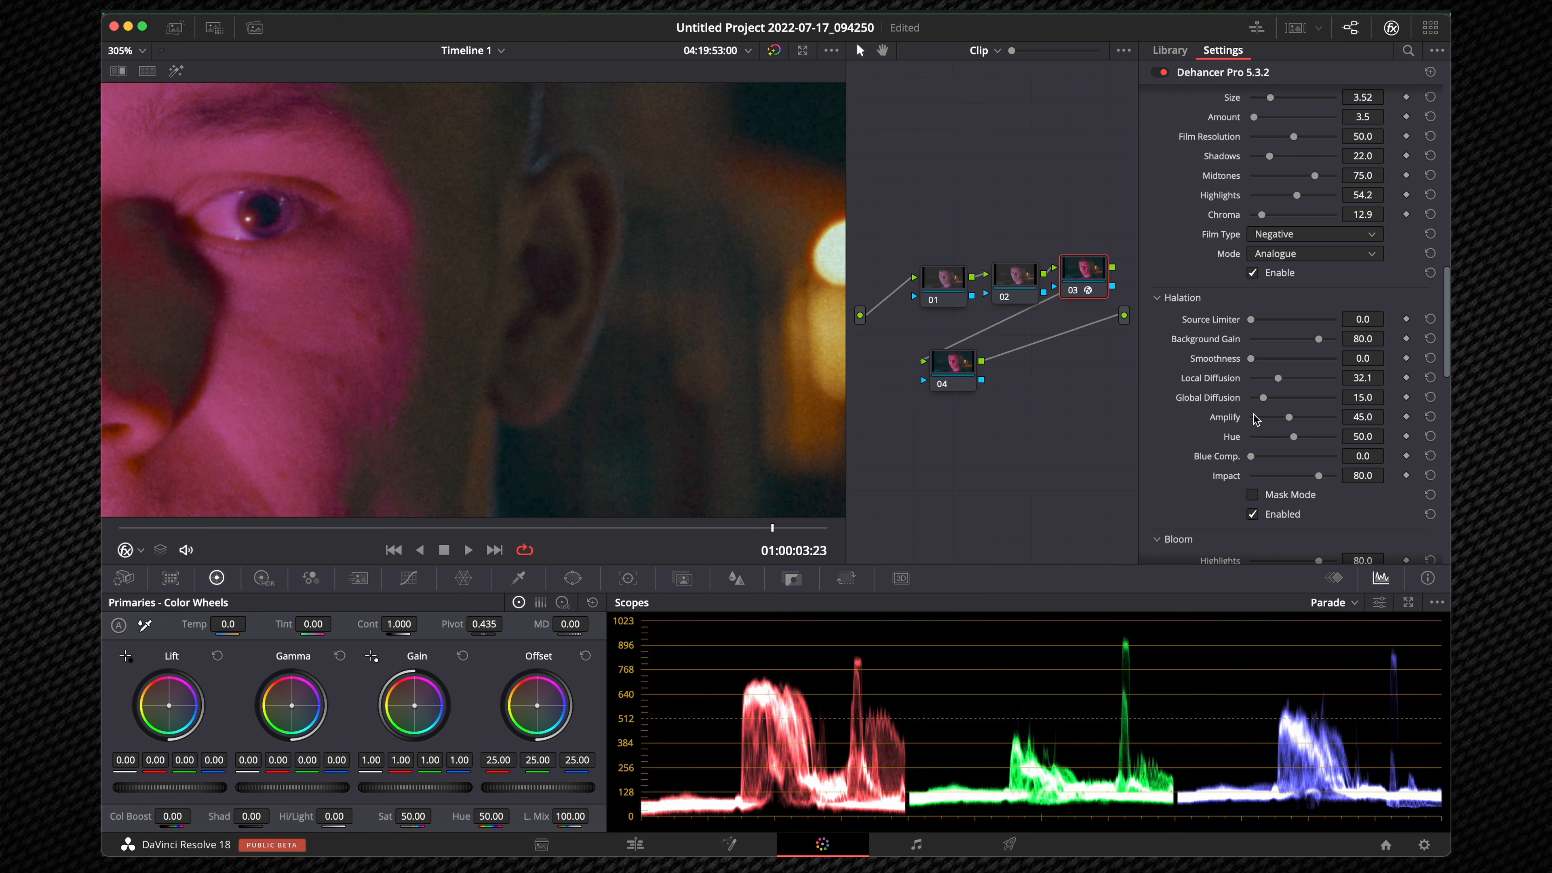
pyautogui.moveTo(1279, 382); pyautogui.dragTo(1267, 383)
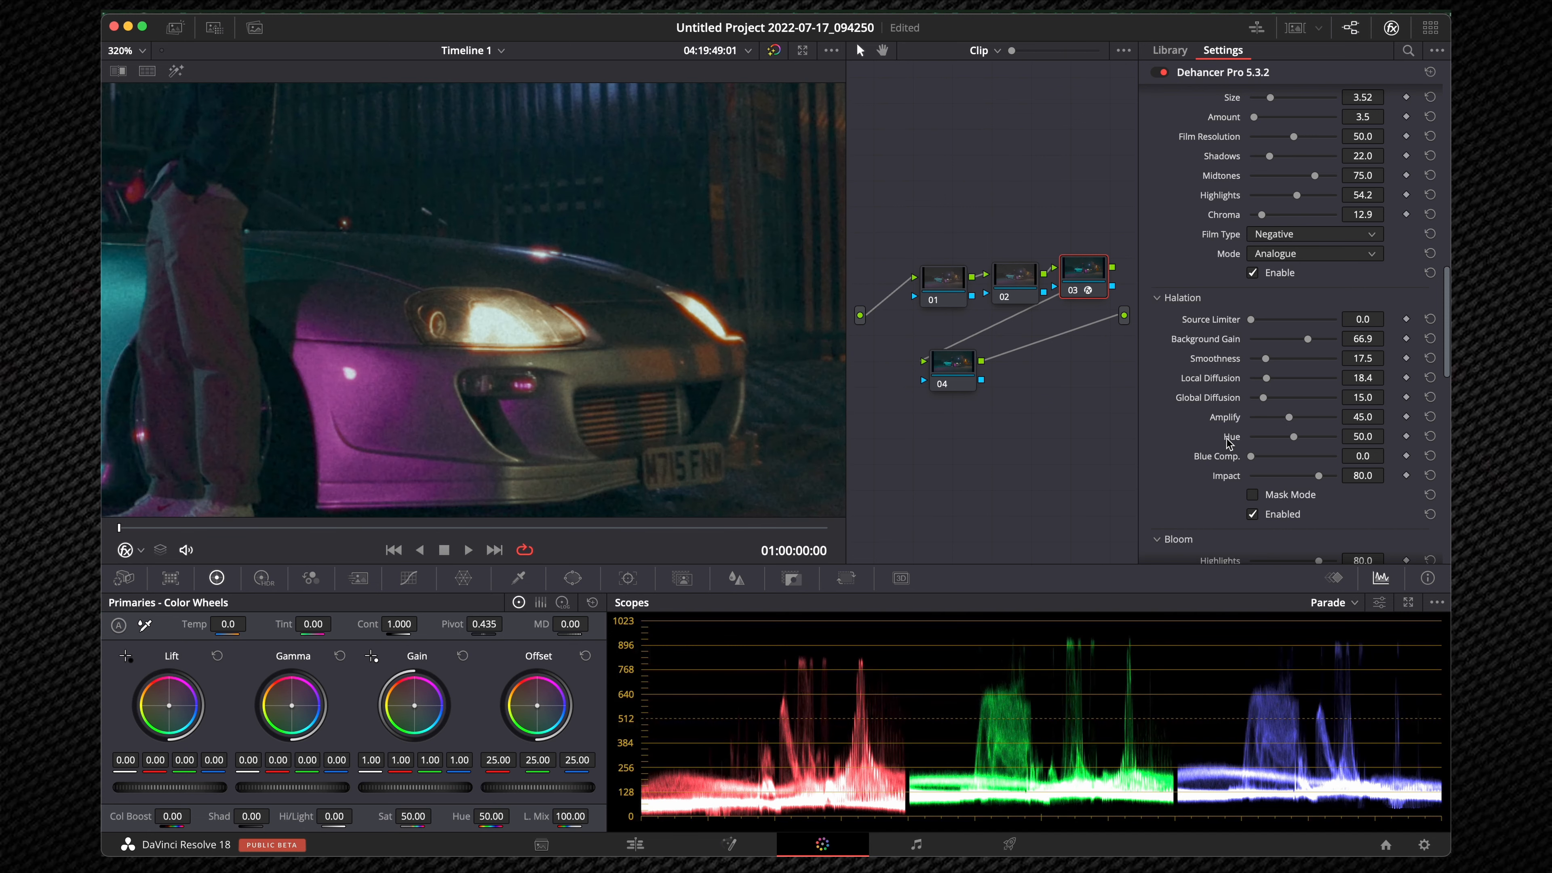
pyautogui.moveTo(1290, 419)
pyautogui.mouseDown()
pyautogui.moveTo(1228, 421)
pyautogui.moveTo(1278, 418)
pyautogui.mouseUp()
# - Enable Bloom and compare the headlight area with the effect off and on, leaving it enabled
pyautogui.scroll(-5, 1240, 331)
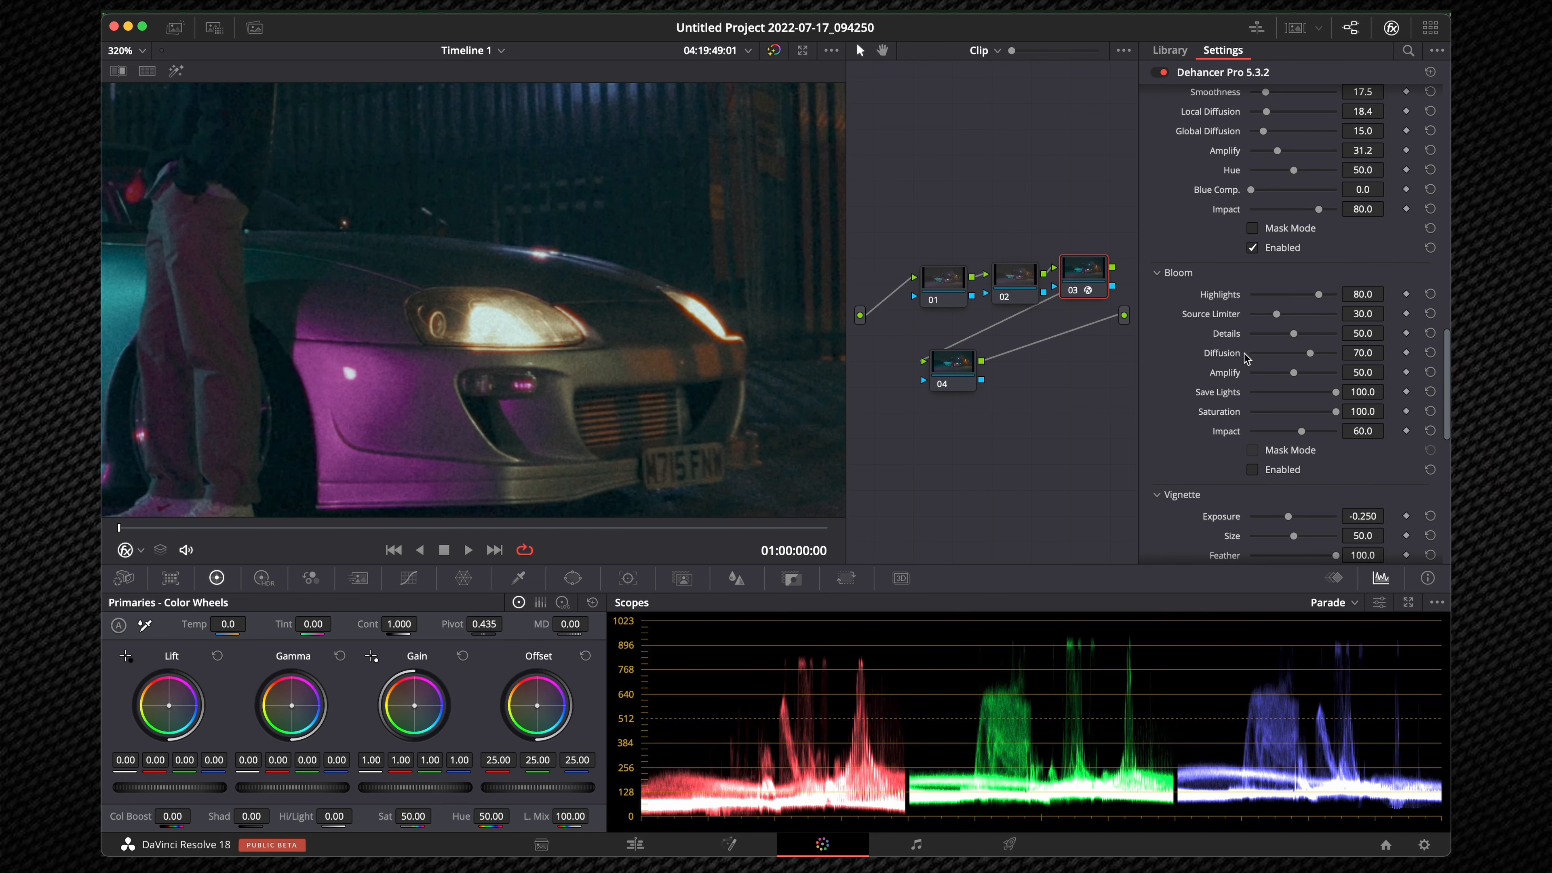
pyautogui.click(1253, 469)
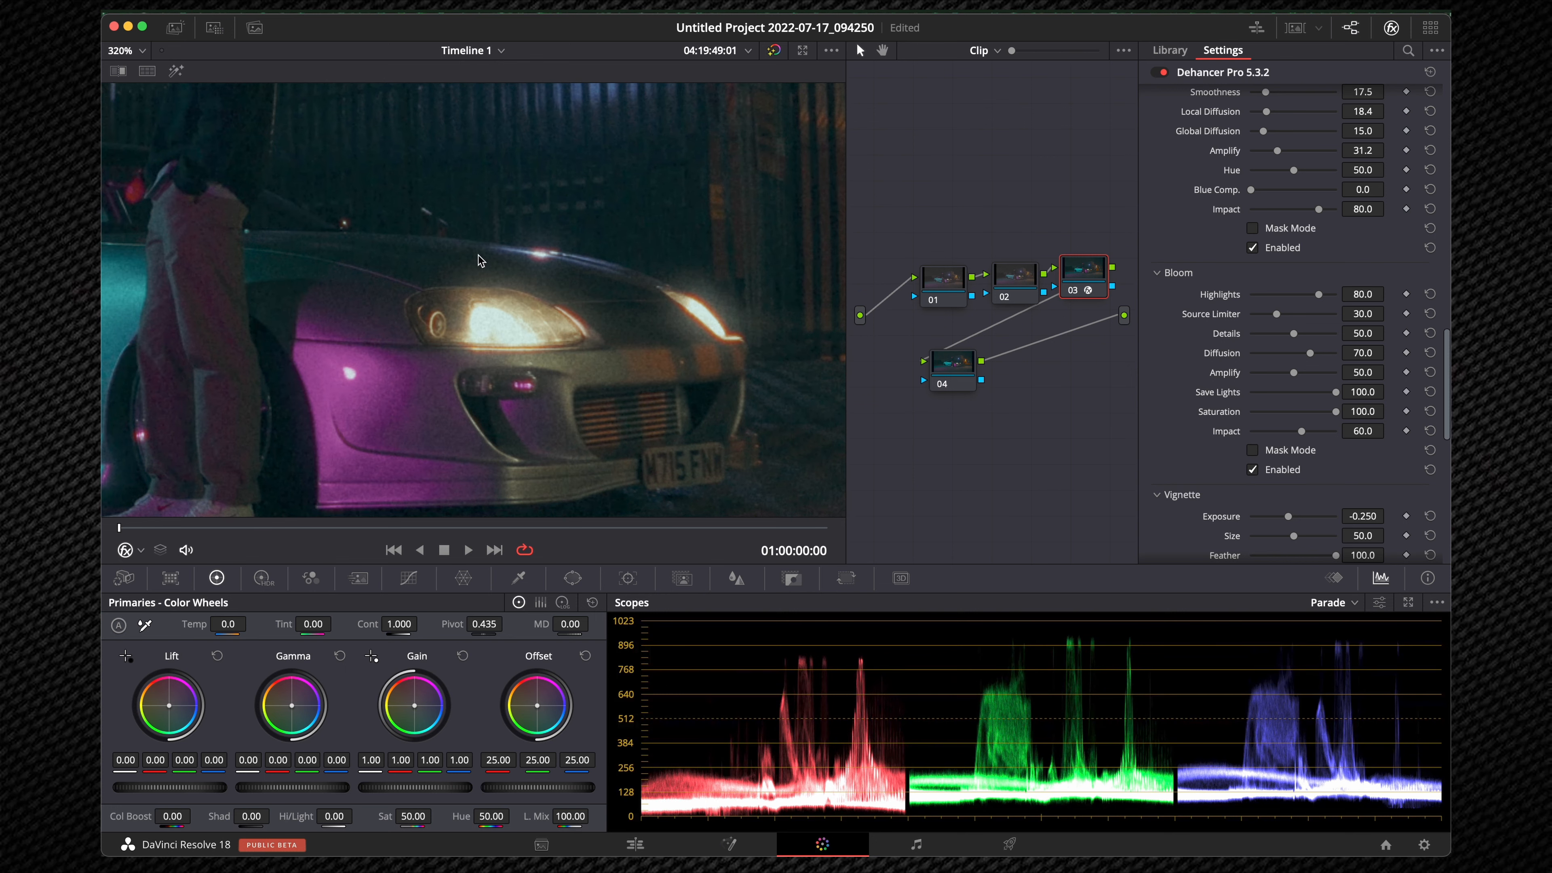
pyautogui.scroll(-5, 611, 344)
pyautogui.click(1253, 470)
pyautogui.click(1250, 471)
pyautogui.click(1250, 471)
pyautogui.click(1250, 471)
pyautogui.click(1250, 472)
pyautogui.click(1252, 471)
pyautogui.click(1251, 471)
pyautogui.click(1251, 471)
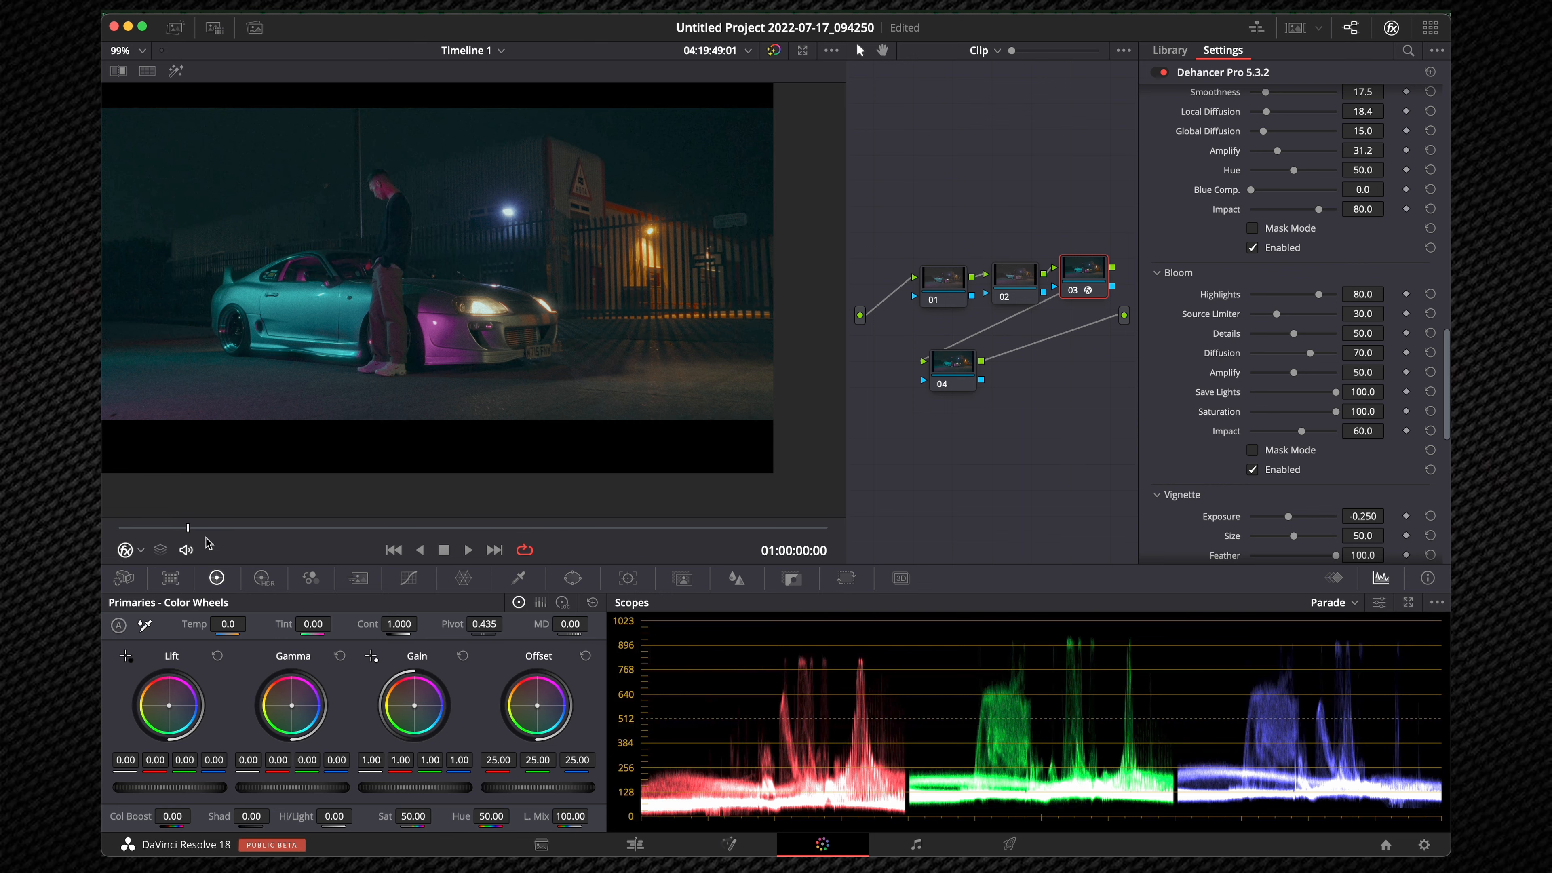
# - Play to the face close-up and try a lower Bloom Amplify and higher Details, resetting both to 50
pyautogui.press('space')
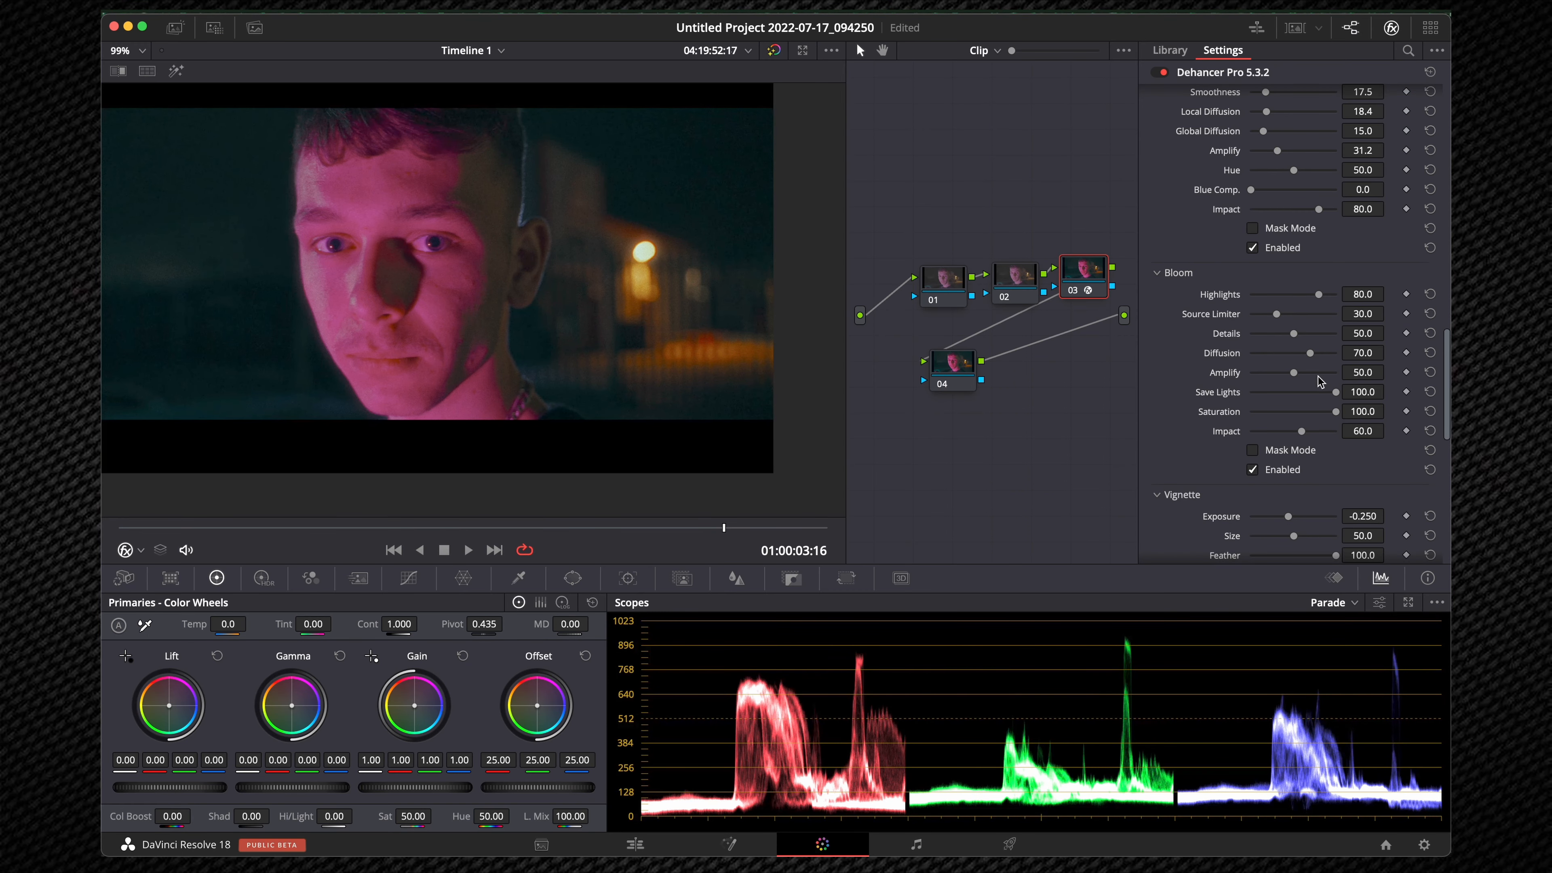
pyautogui.moveTo(1294, 374); pyautogui.dragTo(1218, 375)
pyautogui.doubleClick(1217, 373)
pyautogui.moveTo(1298, 340); pyautogui.dragTo(1334, 334)
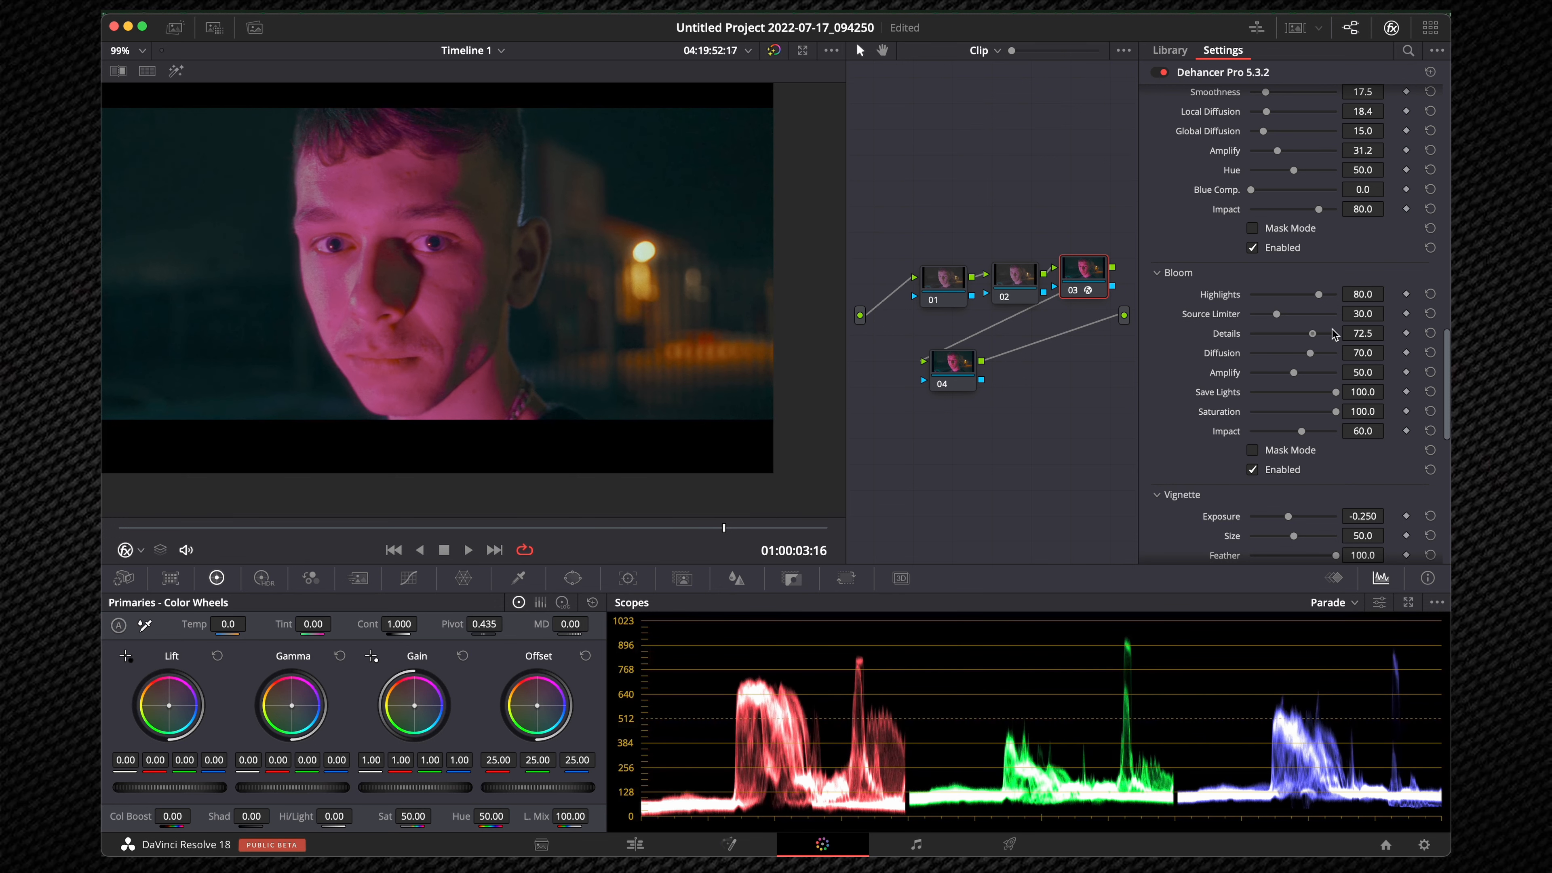
# - Set the Bloom Impact to 50.5 and lower its Diffusion slightly, comparing against zero Impact
pyautogui.moveTo(1302, 431); pyautogui.dragTo(1238, 427)
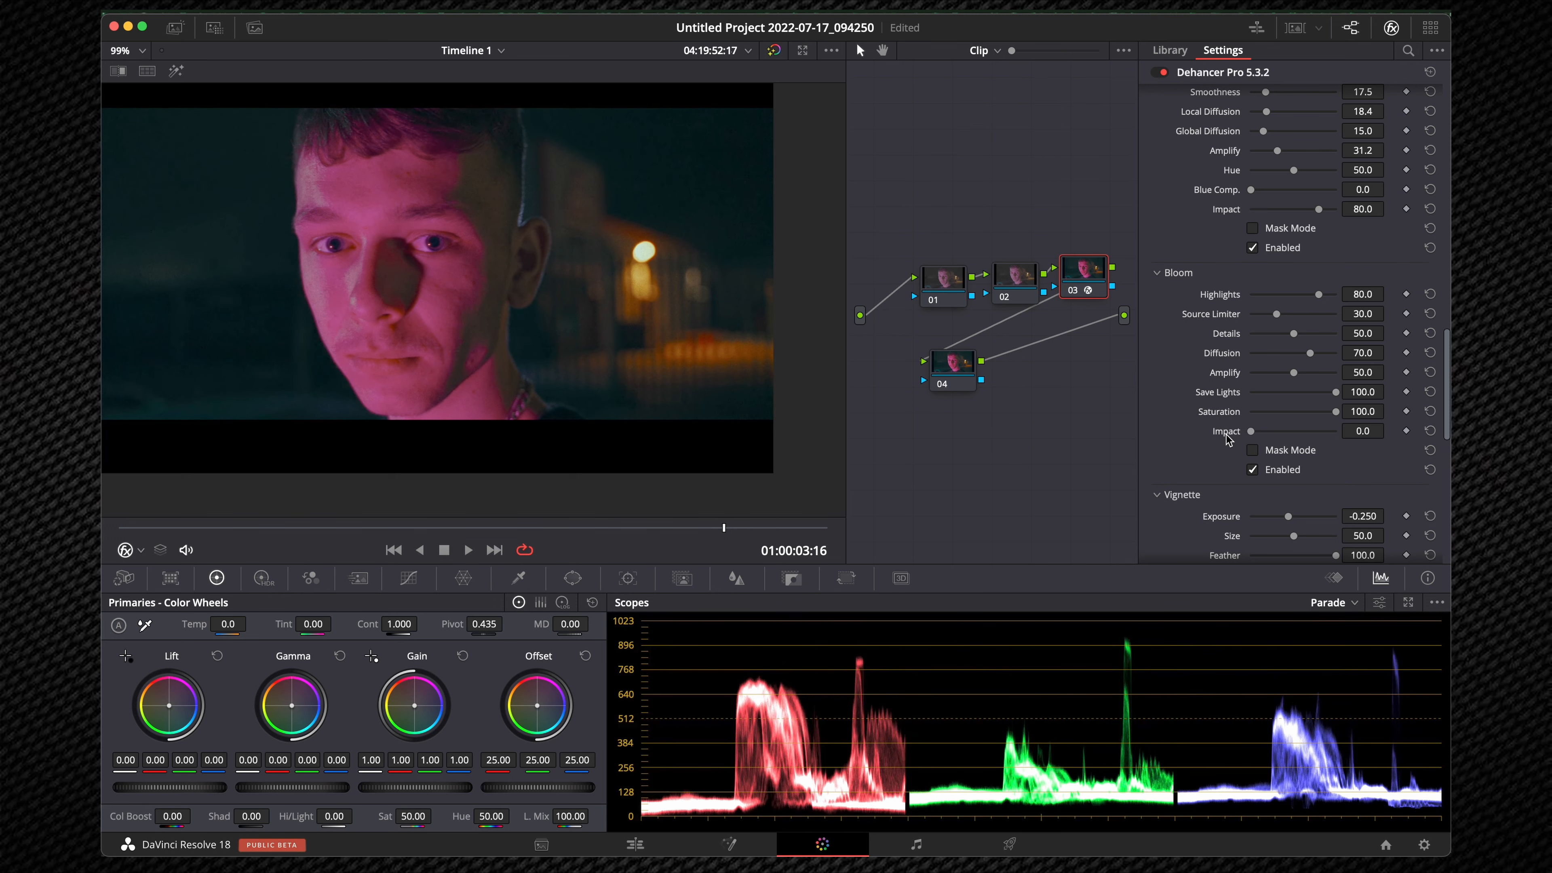
pyautogui.doubleClick(1227, 434)
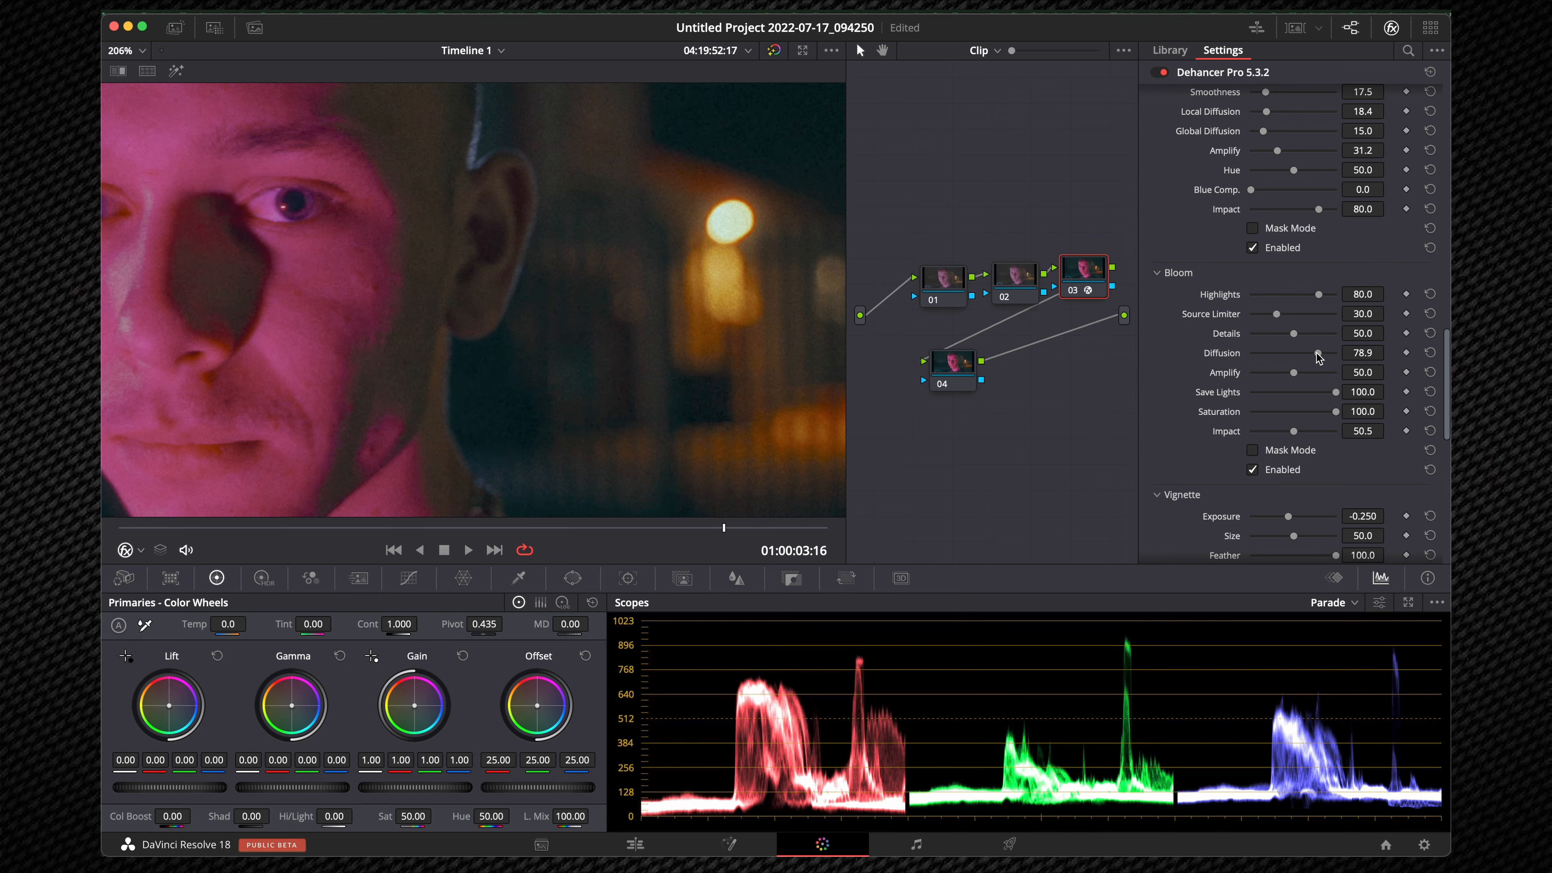
pyautogui.moveTo(1319, 358); pyautogui.dragTo(1313, 303)
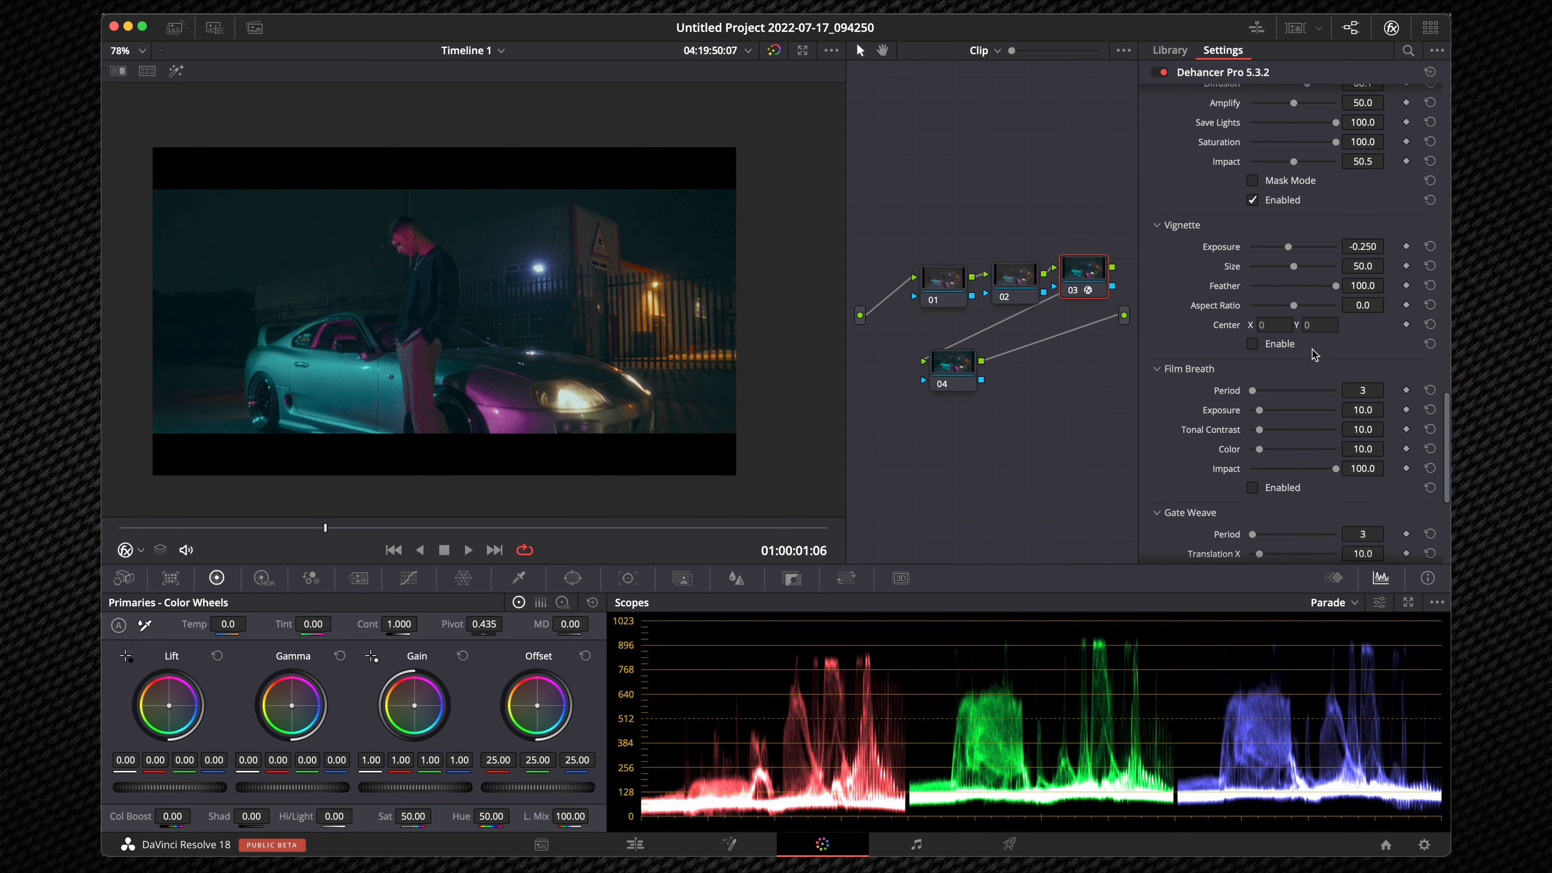
# - Select nodes 01 and 02 together and move them slightly to the left in the node graph
pyautogui.scroll(-5, 1202, 370)
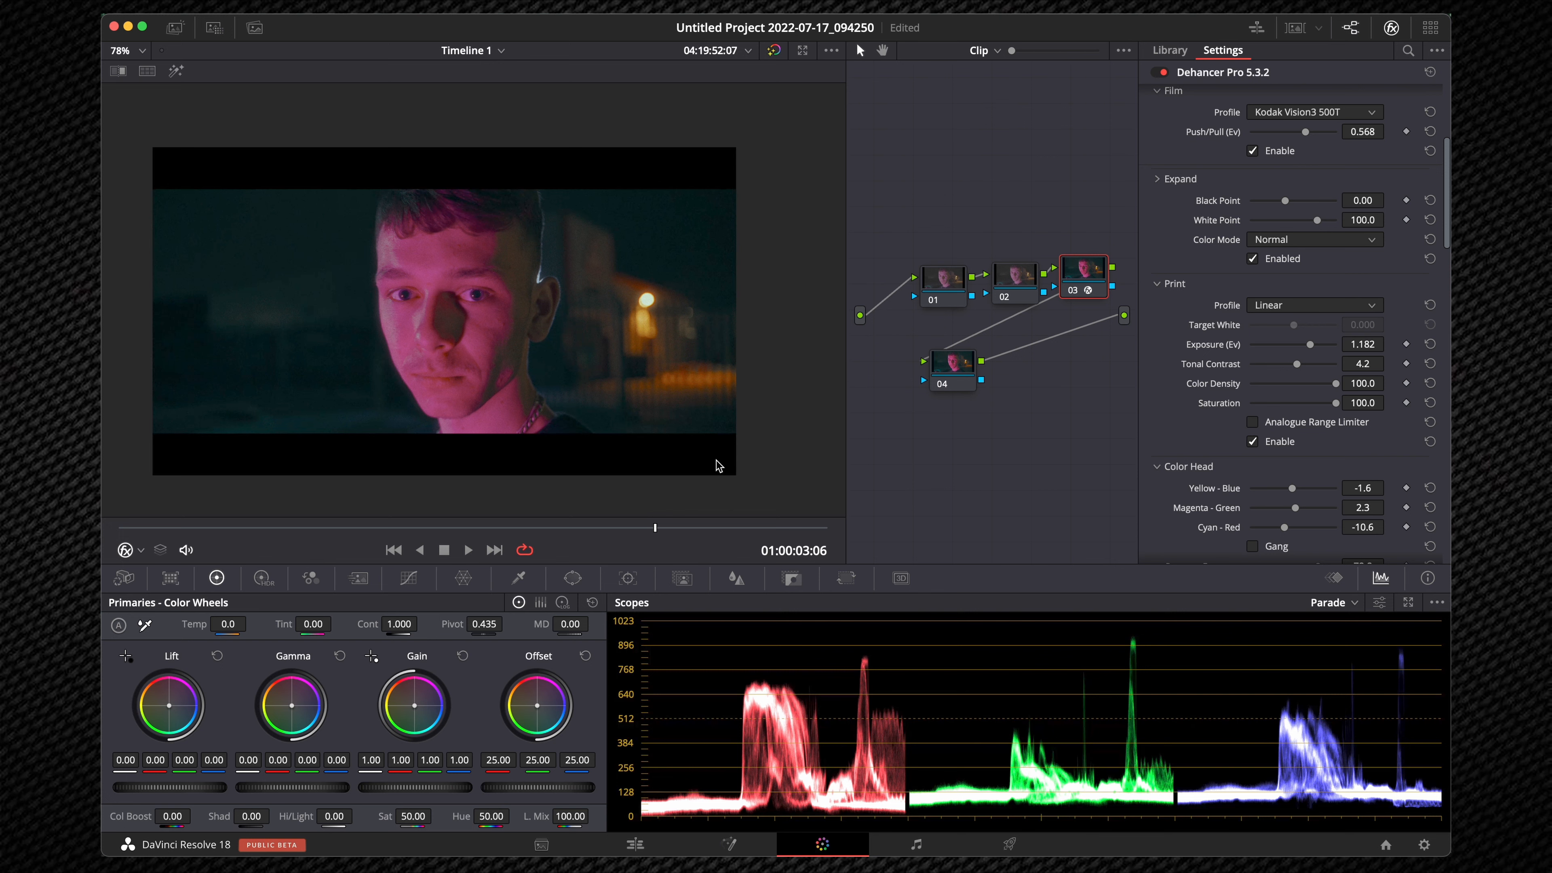
pyautogui.moveTo(910, 218); pyautogui.dragTo(998, 266)
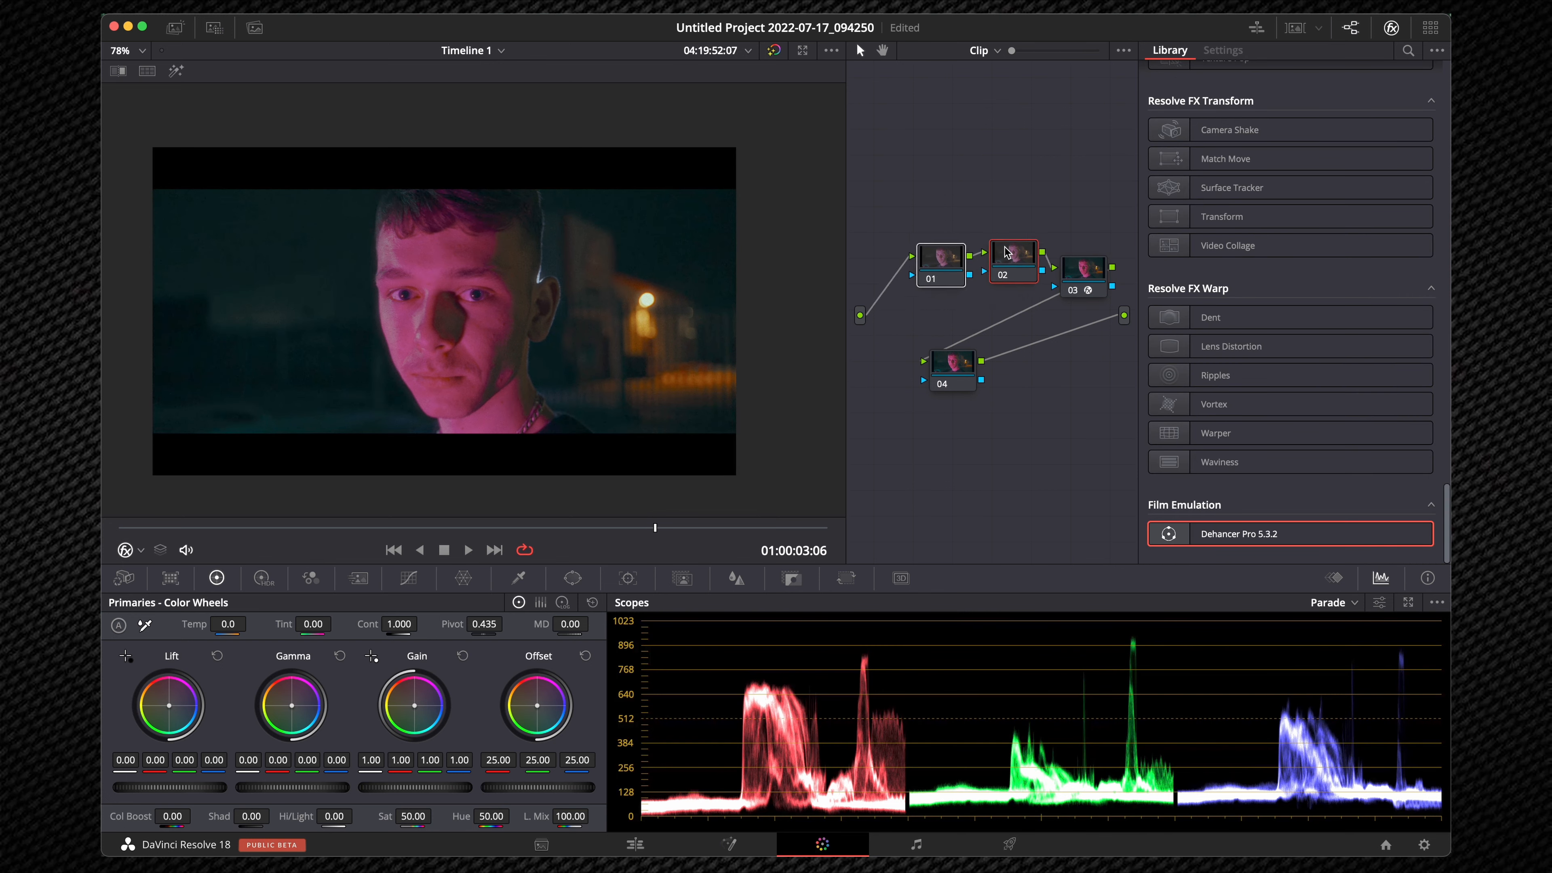
pyautogui.click(1000, 272)
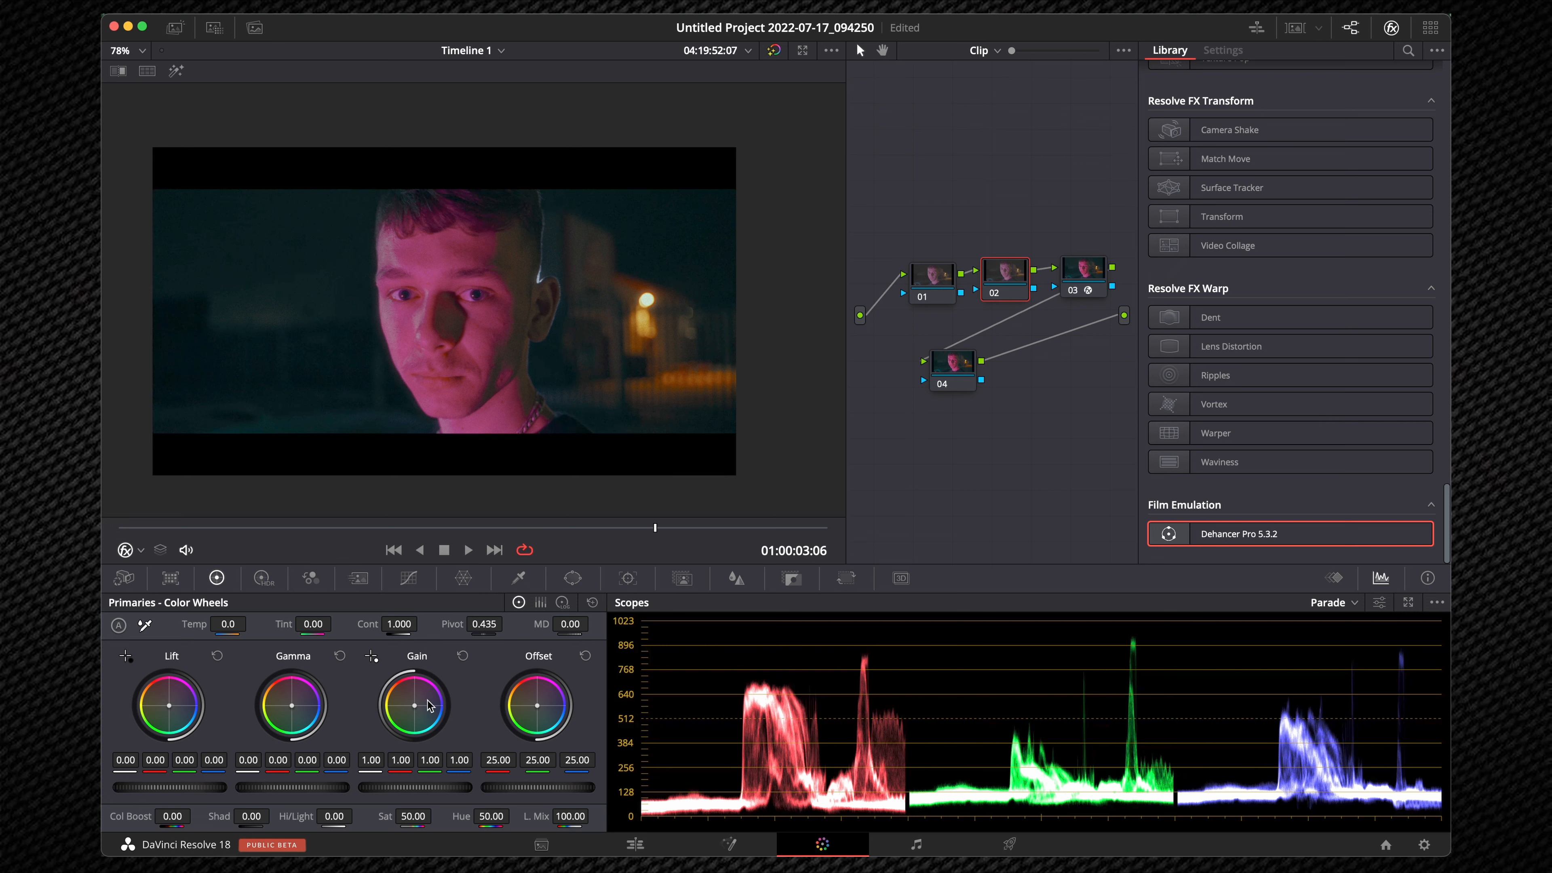
# - Set the primaries Contrast of node 02 to 1.014 and its Pivot to 0.555
pyautogui.moveTo(399, 624); pyautogui.dragTo(415, 624)
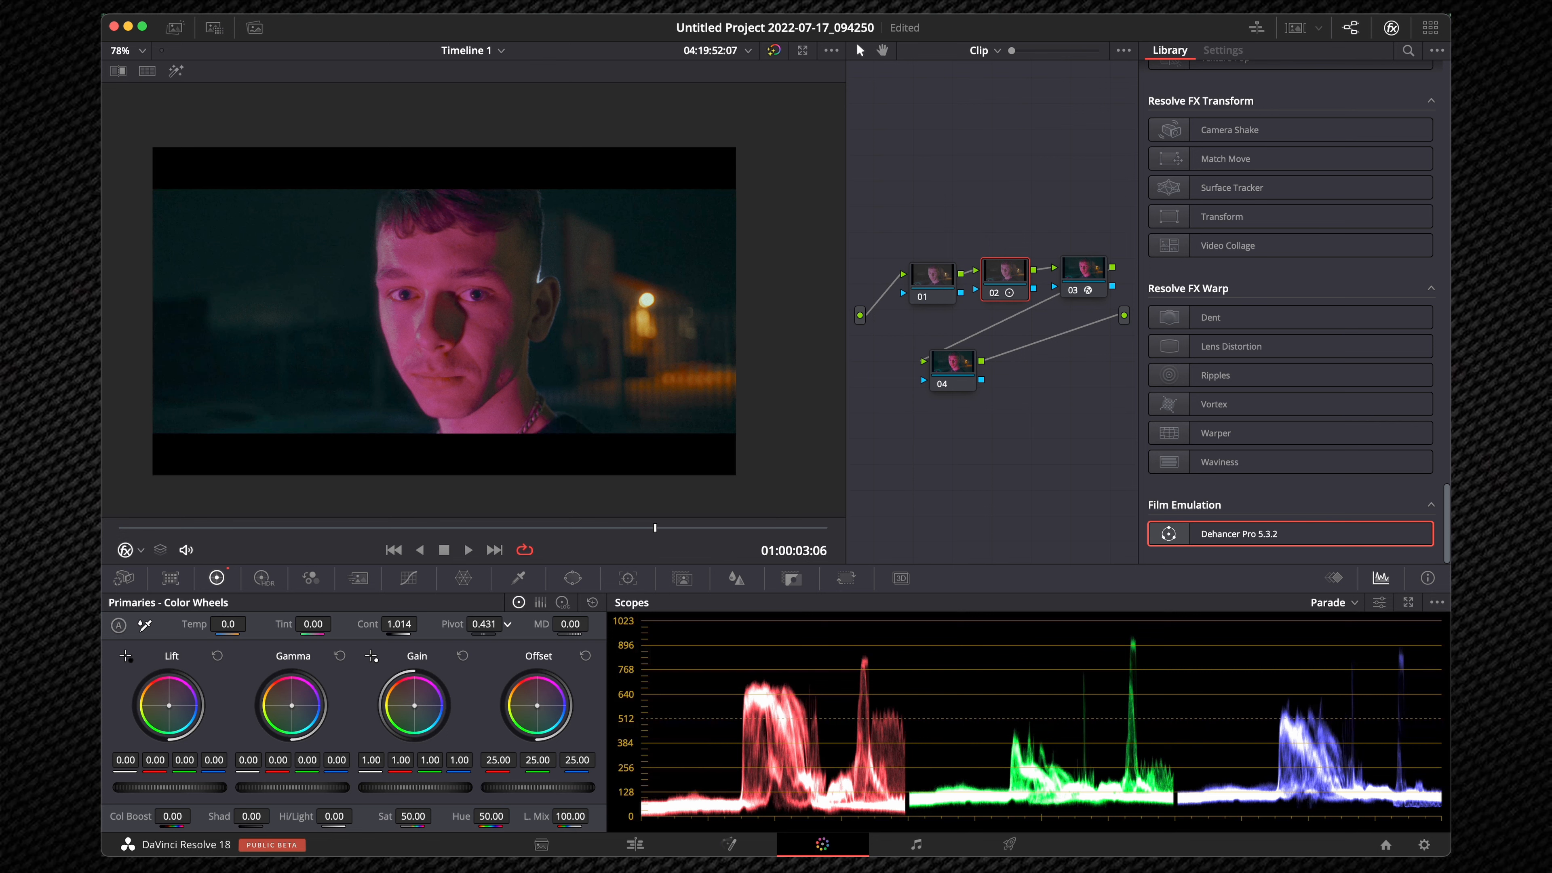
pyautogui.moveTo(474, 625); pyautogui.dragTo(491, 626)
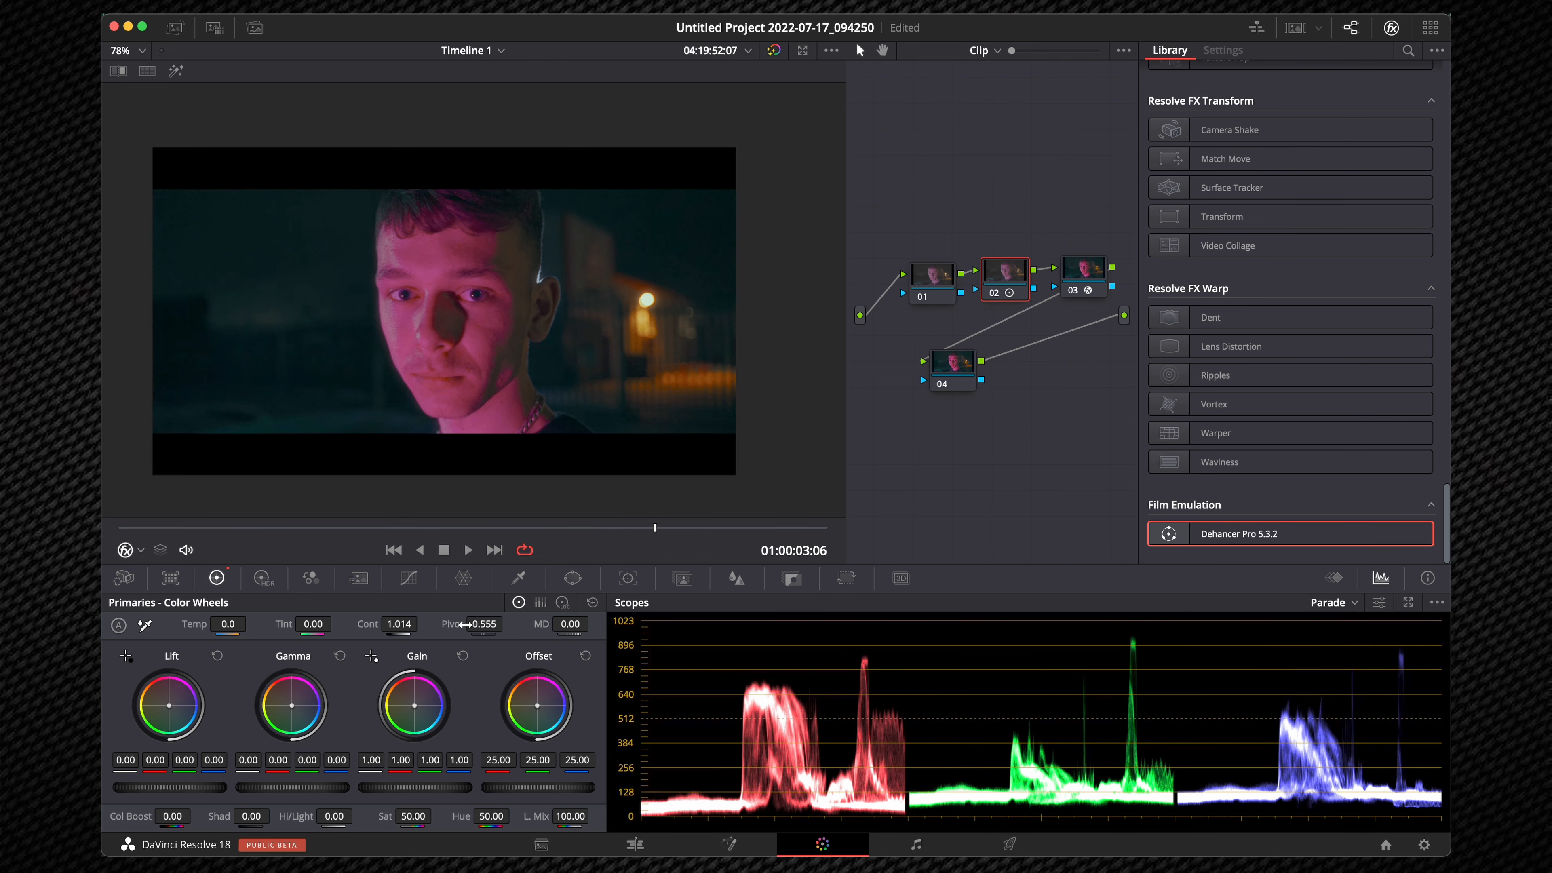